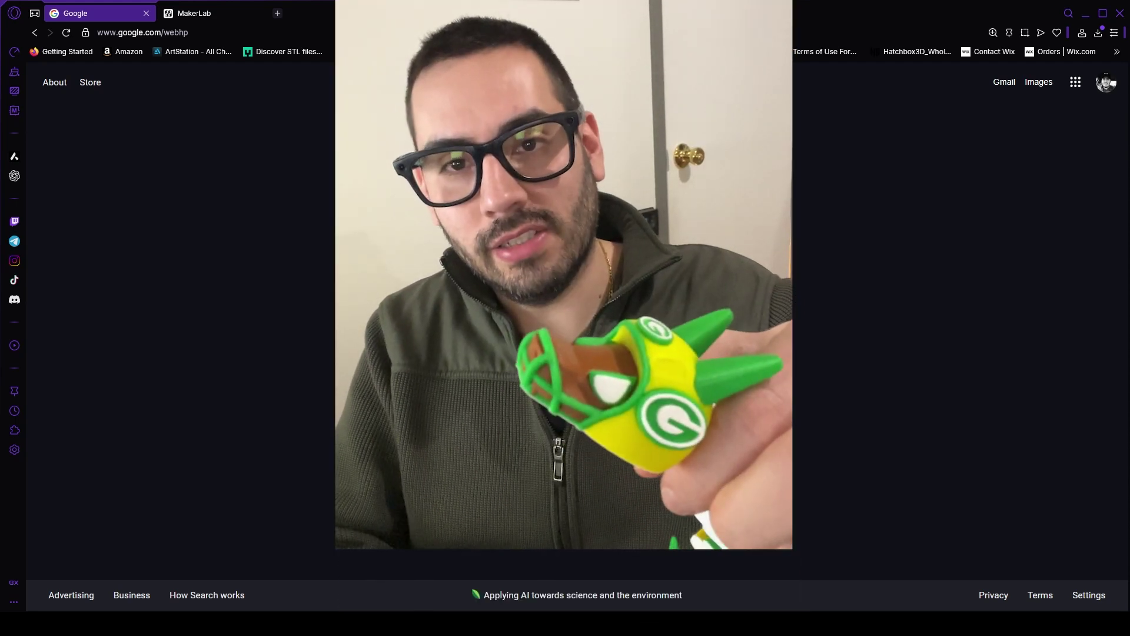
Search Google Images for "green bay packers logo" and open the Wikipedia logo result
{"action": "left_click", "coordinate": [479, 303]}
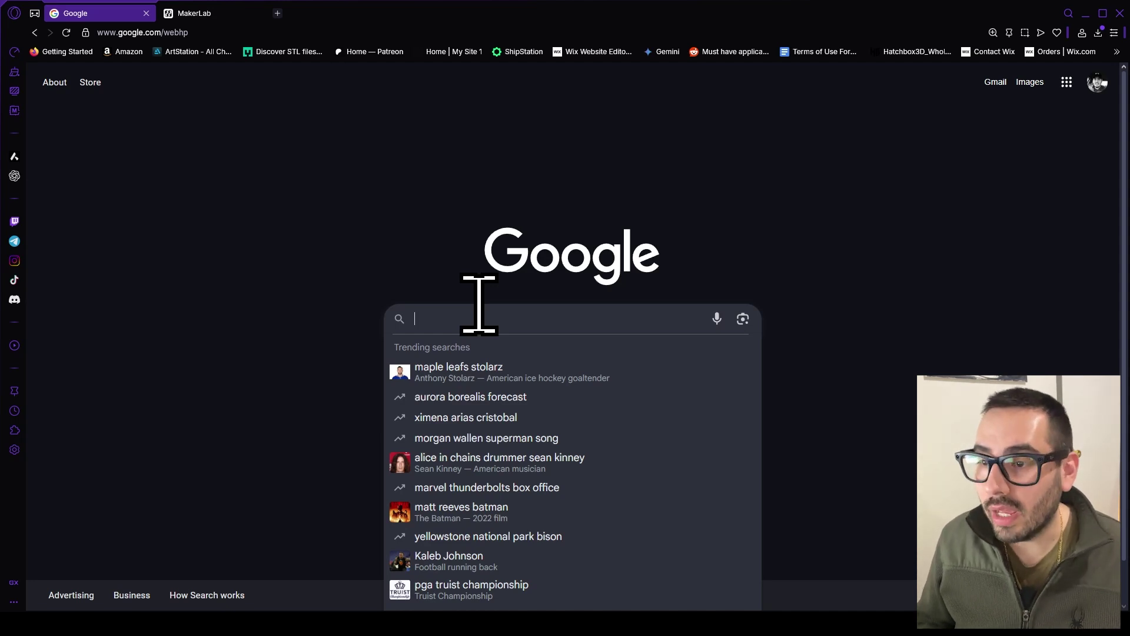
{"action": "type", "text": "g"}
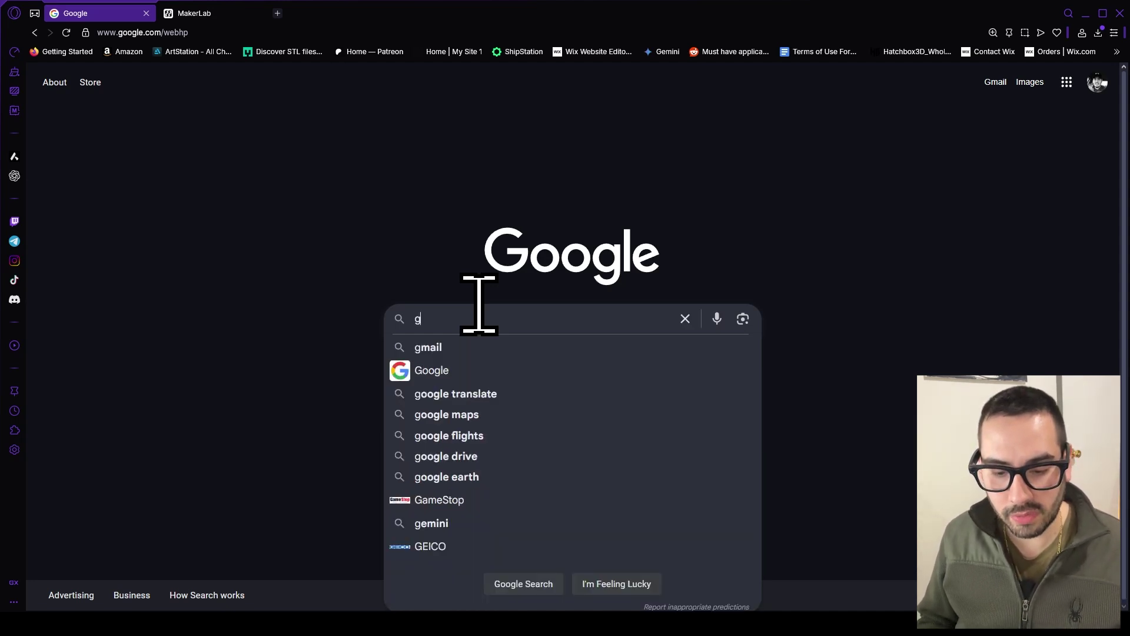
{"action": "type", "text": "reen bay packers logo"}
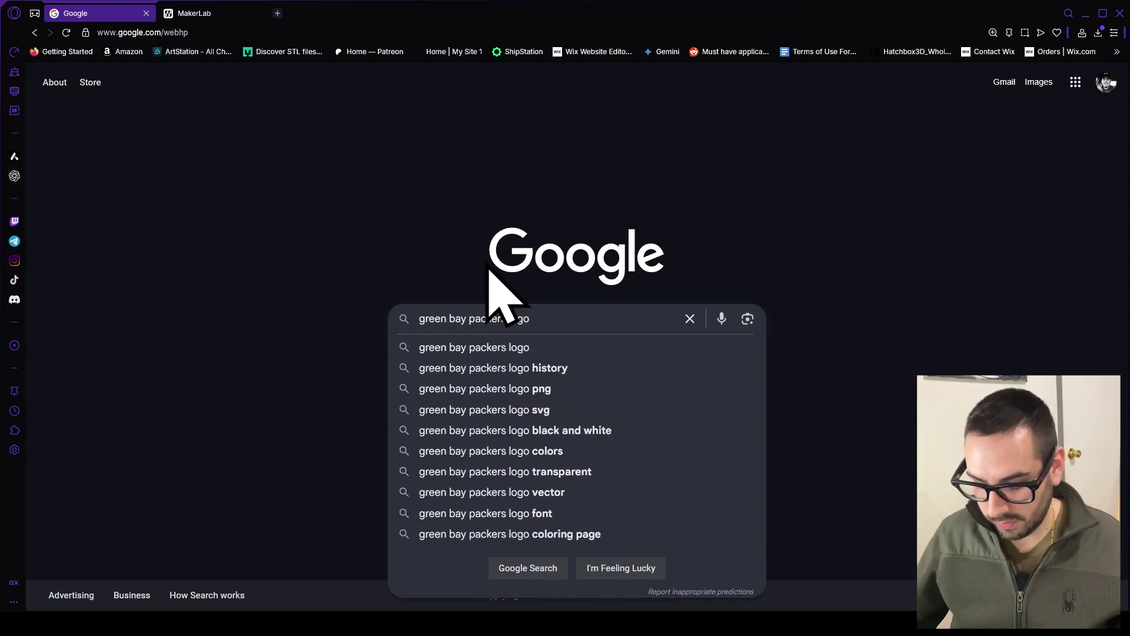
{"action": "key", "text": "Return"}
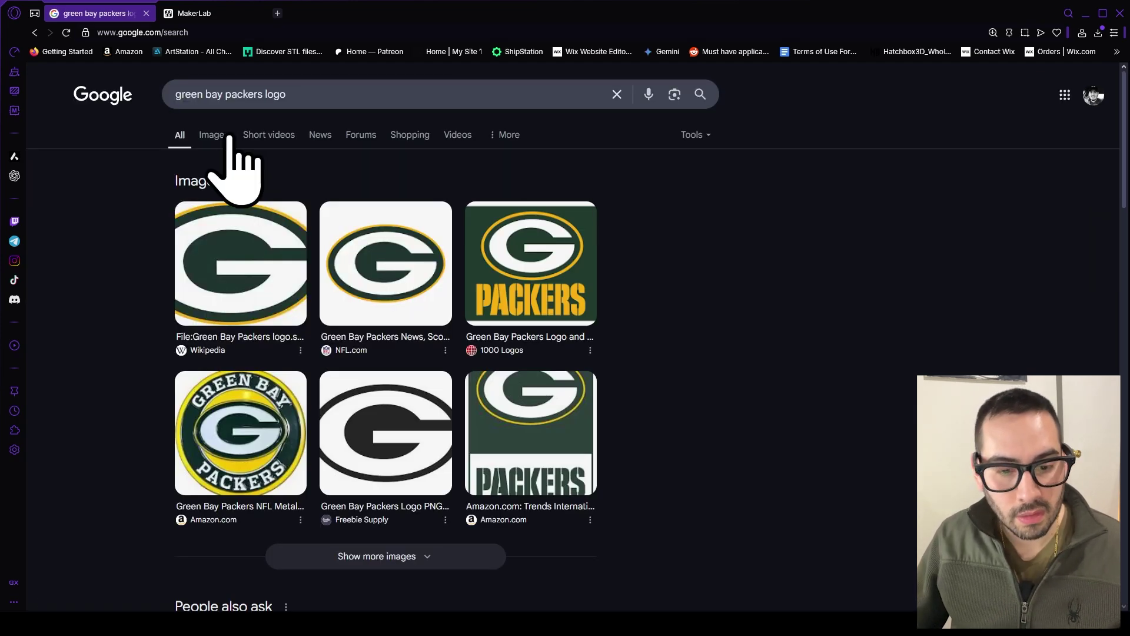
{"action": "left_click", "coordinate": [227, 138]}
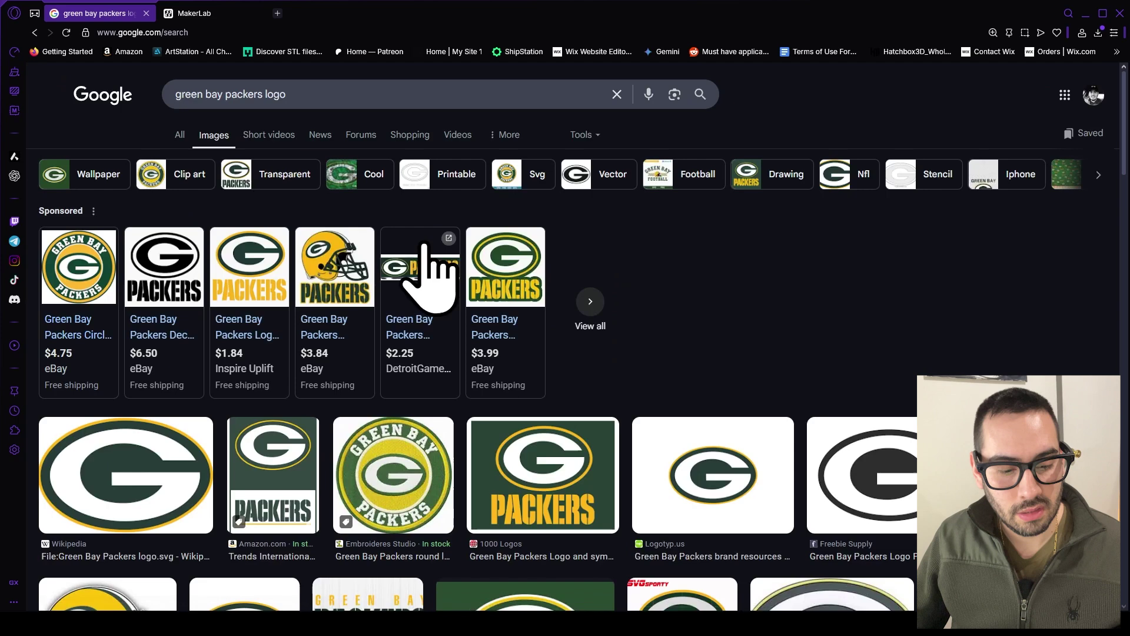
{"action": "scroll", "coordinate": [298, 441], "scroll_direction": "down", "scroll_amount": 2}
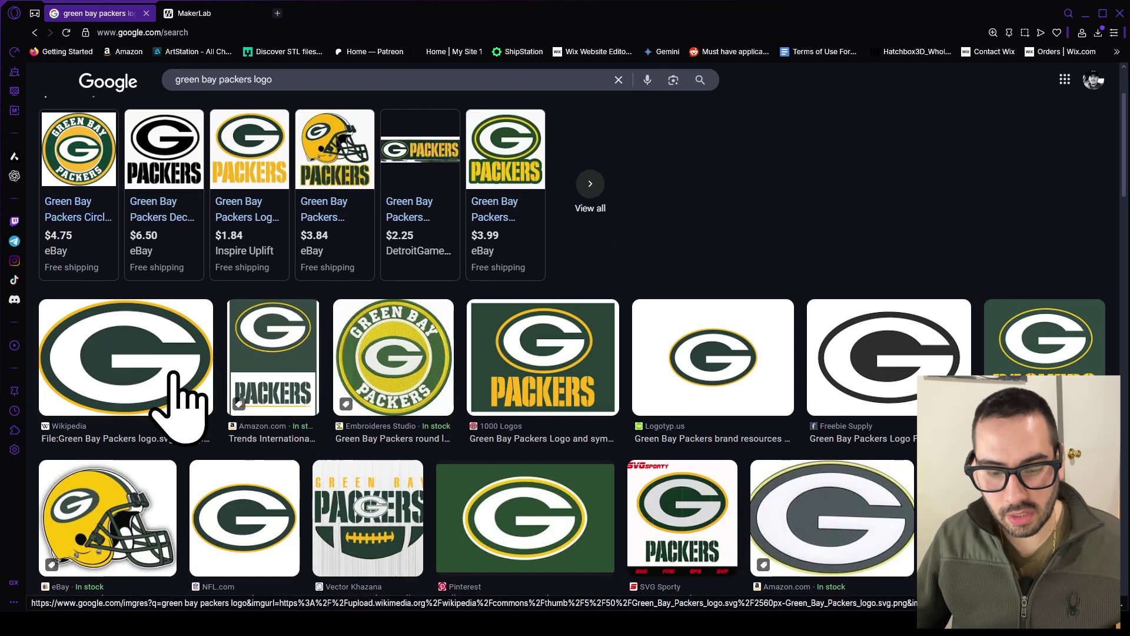
{"action": "left_click", "coordinate": [177, 388]}
{"action": "right_click", "coordinate": [858, 230]}
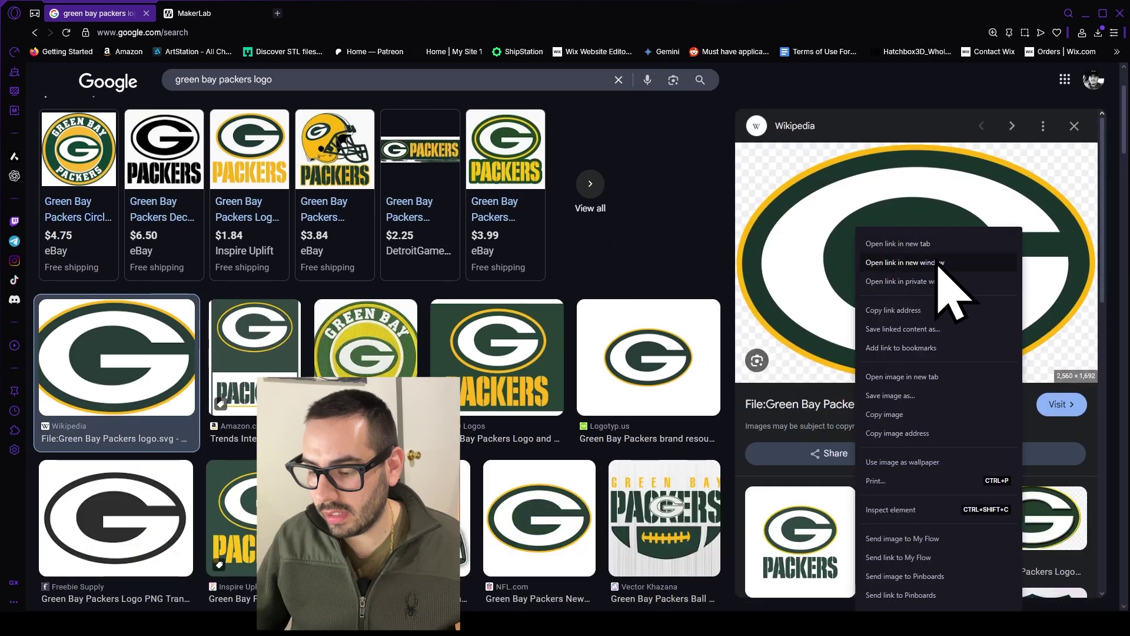
{"action": "left_click", "coordinate": [930, 415]}
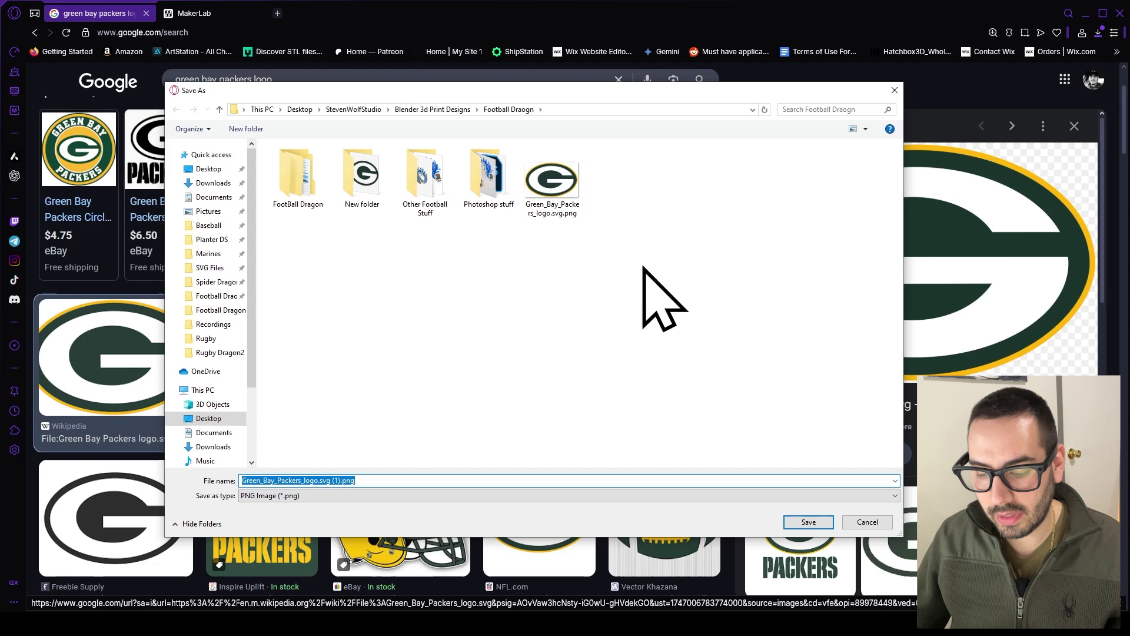
{"action": "left_click", "coordinate": [867, 523]}
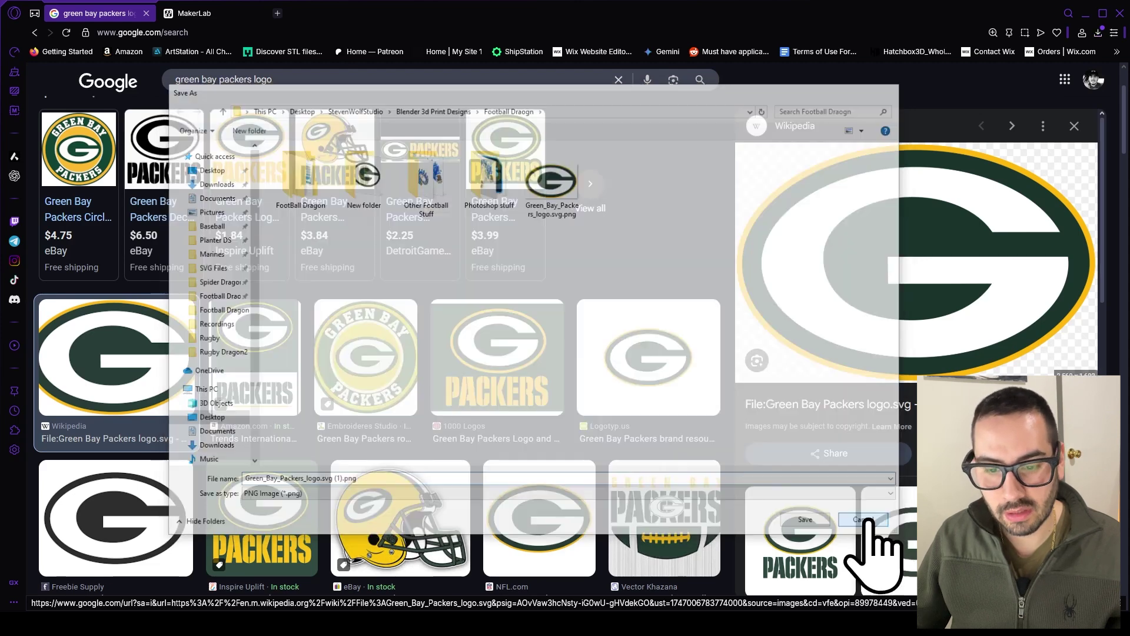
Switch to MakerWorld and create a blank draft with MakerLab's Image to Keychain tool
{"action": "left_click", "coordinate": [199, 13]}
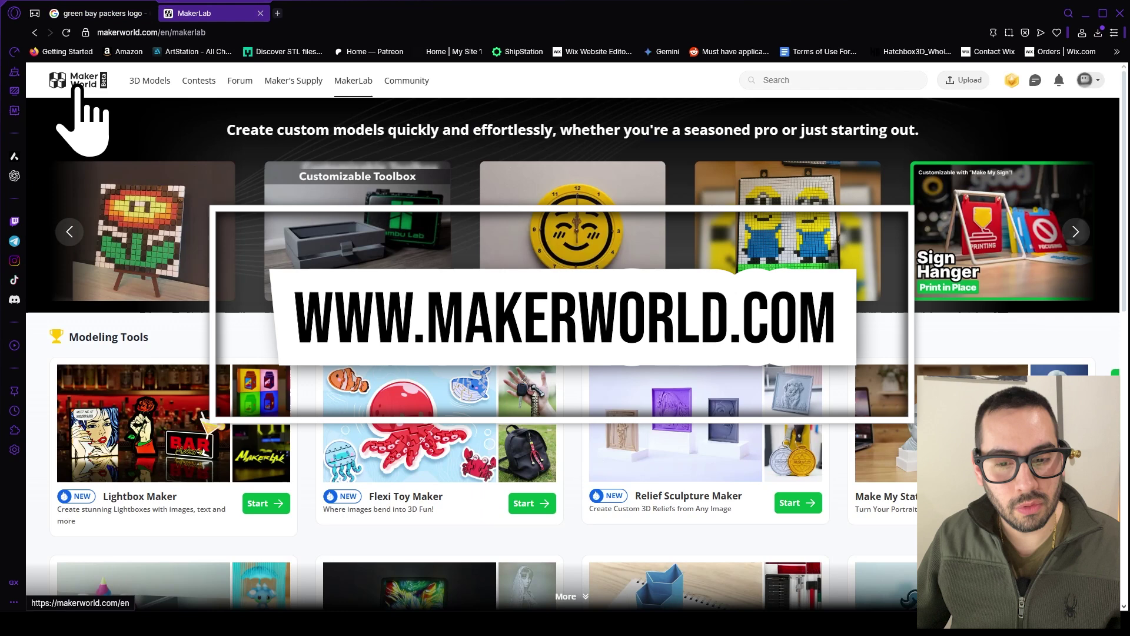
{"action": "left_click", "coordinate": [355, 80]}
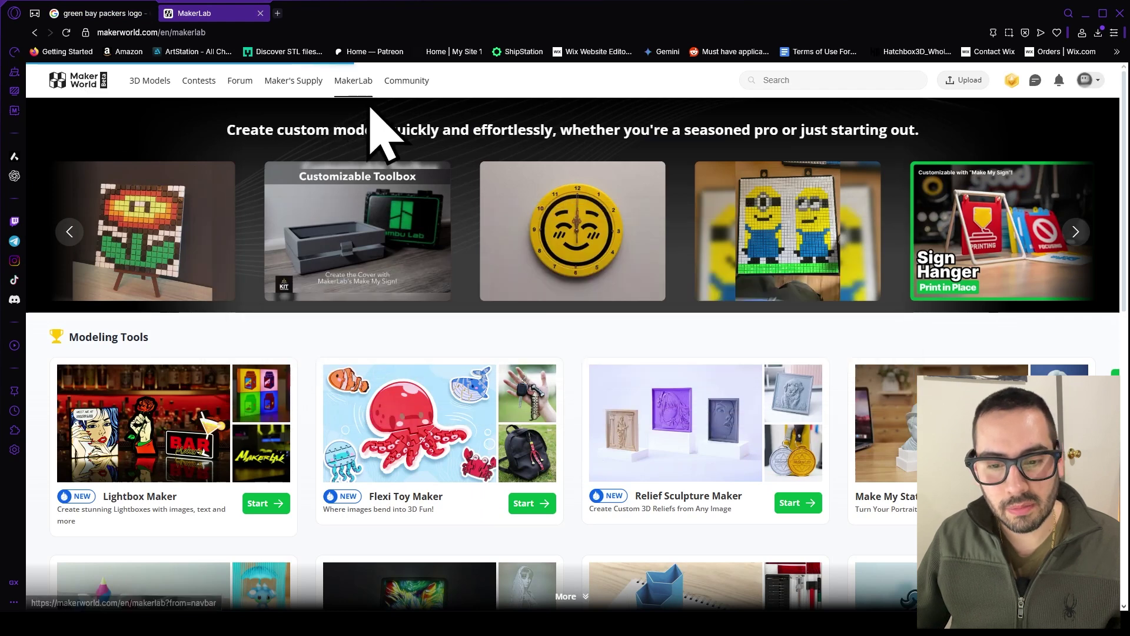
{"action": "scroll", "coordinate": [977, 321], "scroll_direction": "down", "scroll_amount": 6}
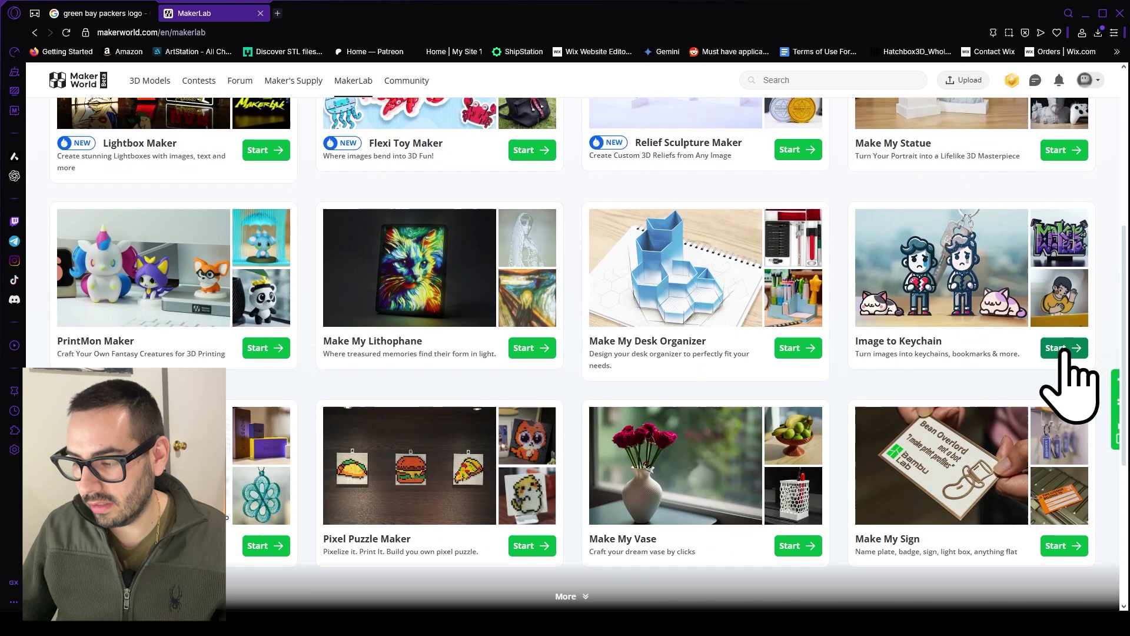
{"action": "left_click", "coordinate": [1064, 348]}
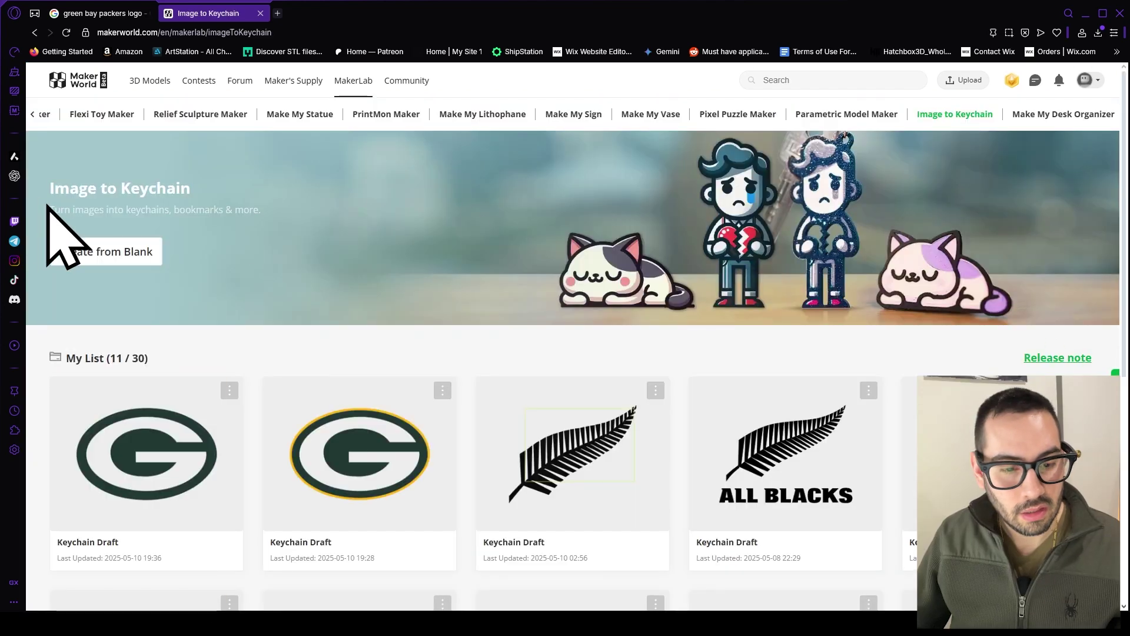
{"action": "left_click", "coordinate": [141, 259]}
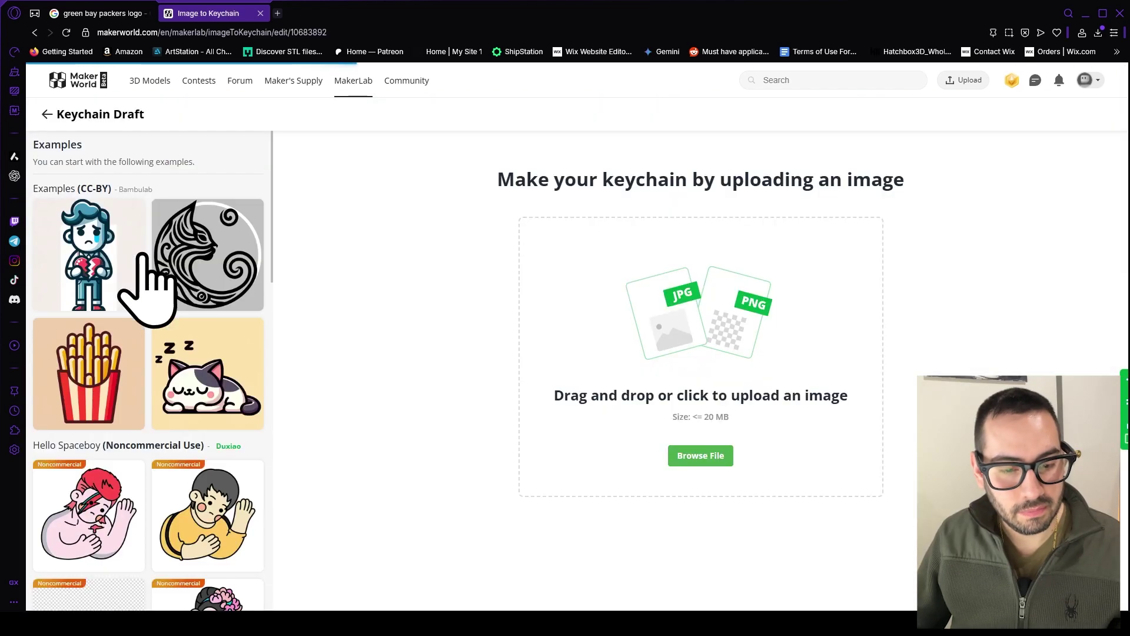
Upload Green_Bay_Packers_logo.svg.png from the Football Draogn folder as the keychain image
{"action": "left_click", "coordinate": [725, 454]}
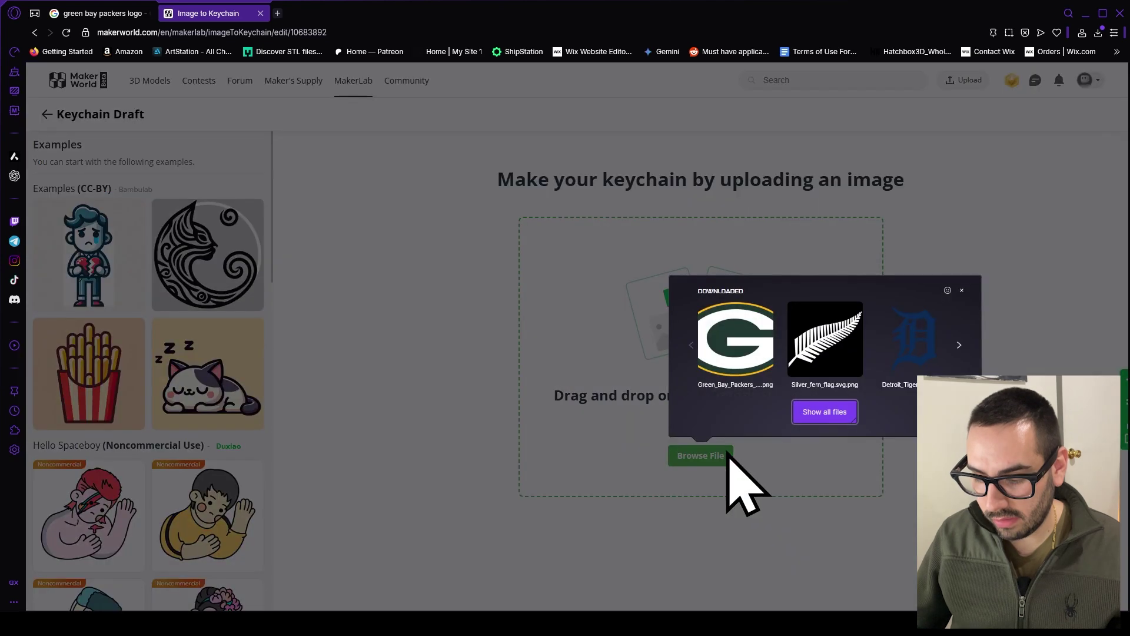
{"action": "left_click", "coordinate": [821, 419]}
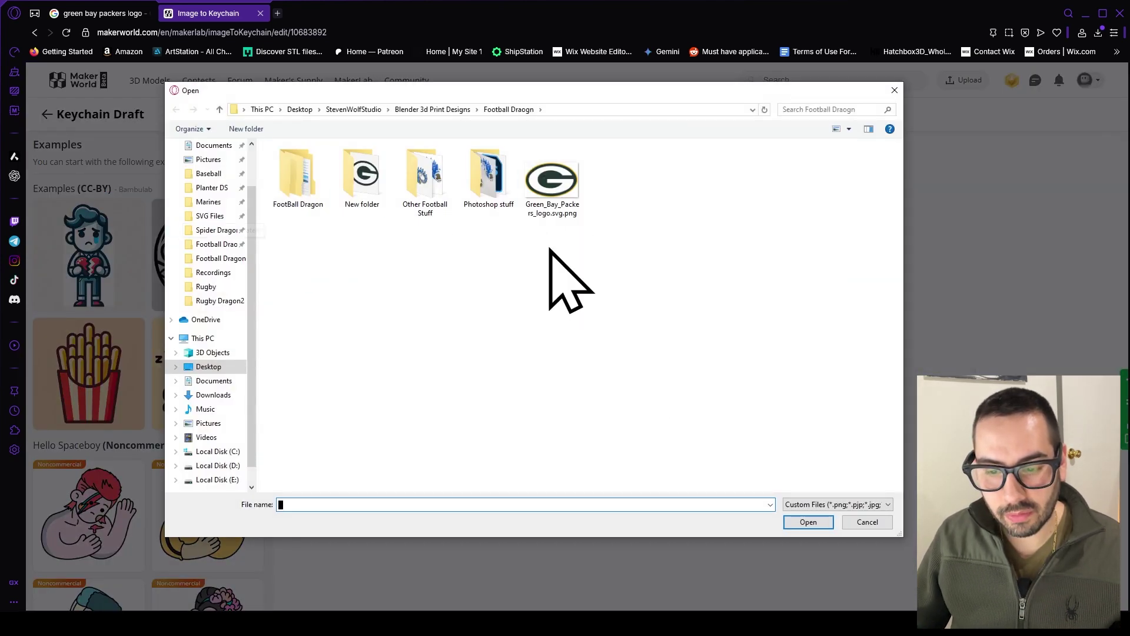
{"action": "double_click", "coordinate": [575, 182]}
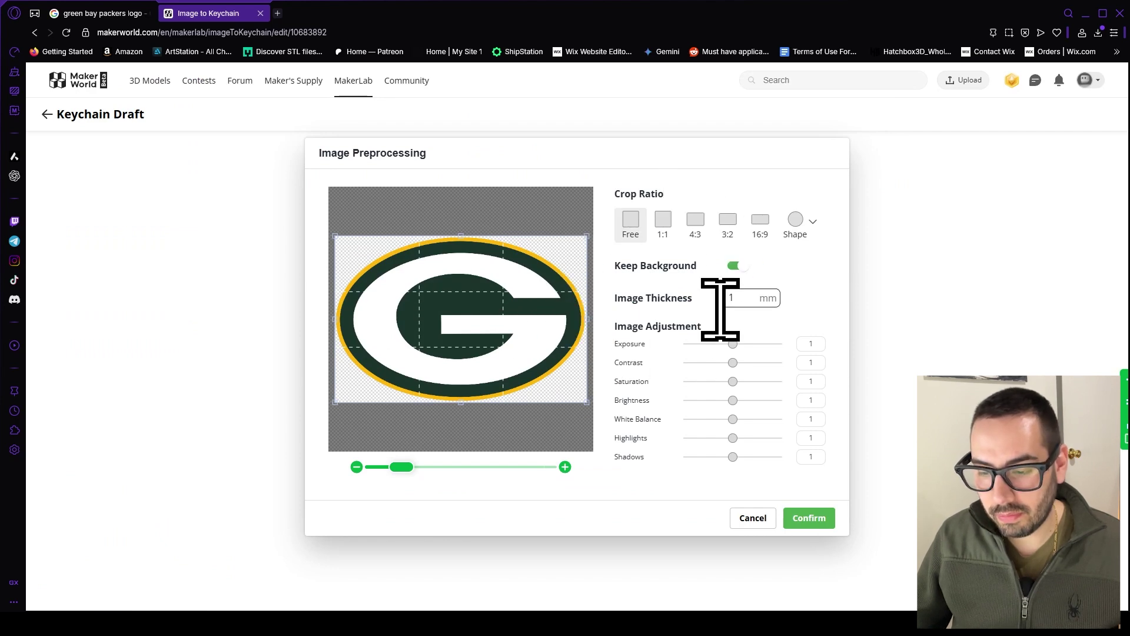
Preprocess the logo without its background at 6 mm image thickness and accept the 4 Color auto matching
{"action": "left_click", "coordinate": [737, 266]}
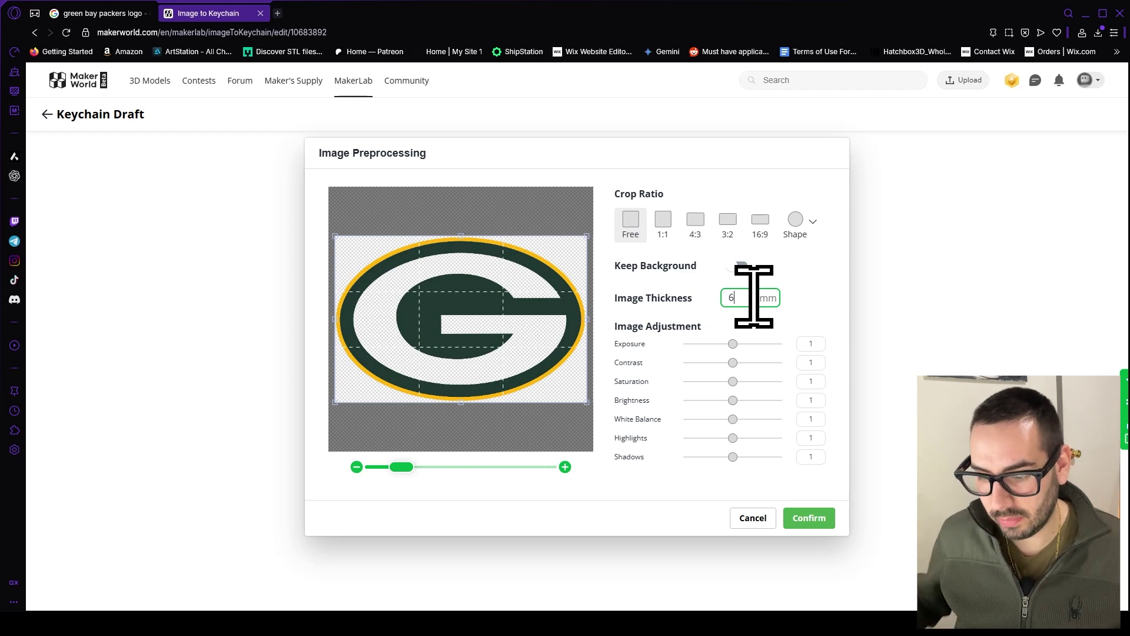
{"action": "left_click", "coordinate": [808, 516]}
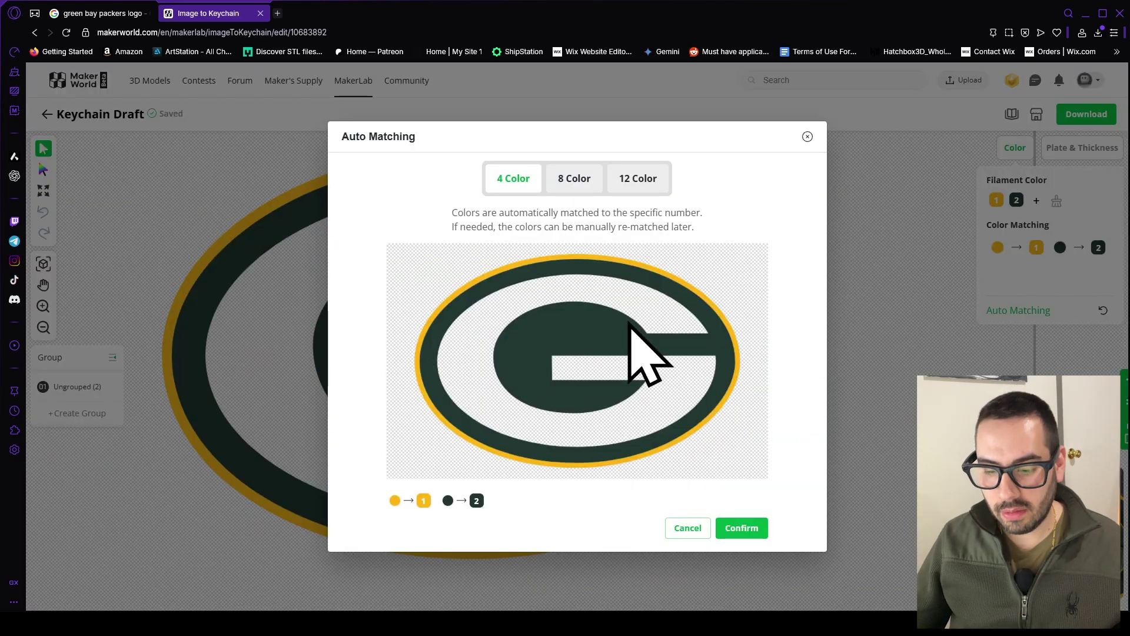
{"action": "left_click", "coordinate": [743, 528]}
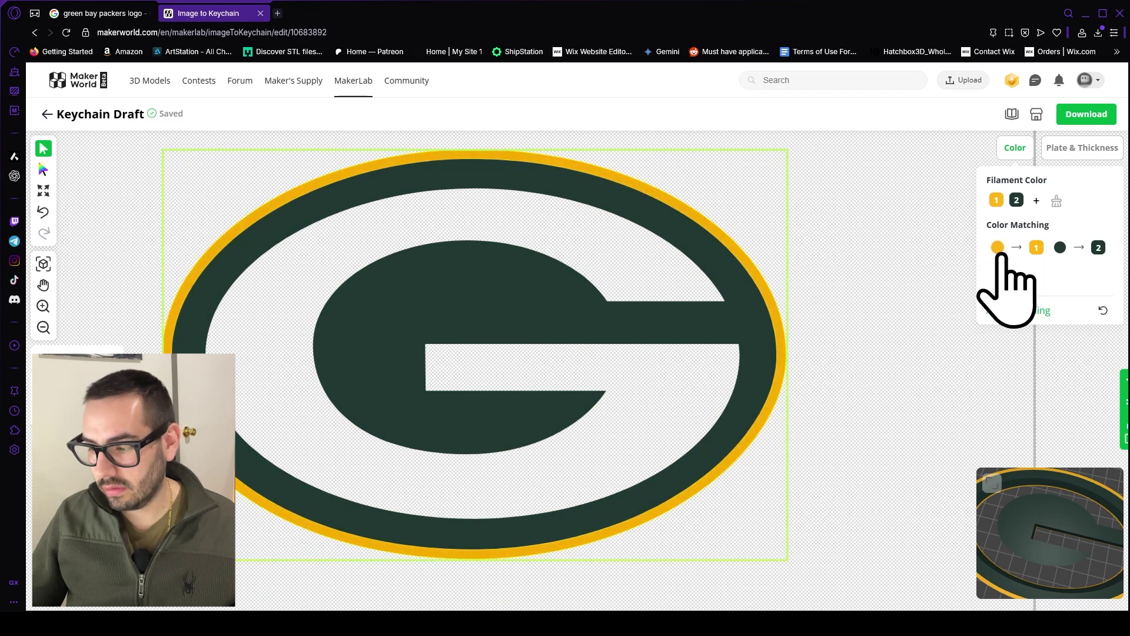
Match the logo's yellow to dark green filament 2 and download the keychain model as a 3MF file
{"action": "mouse_move", "coordinate": [1037, 250]}
{"action": "left_click", "coordinate": [992, 270]}
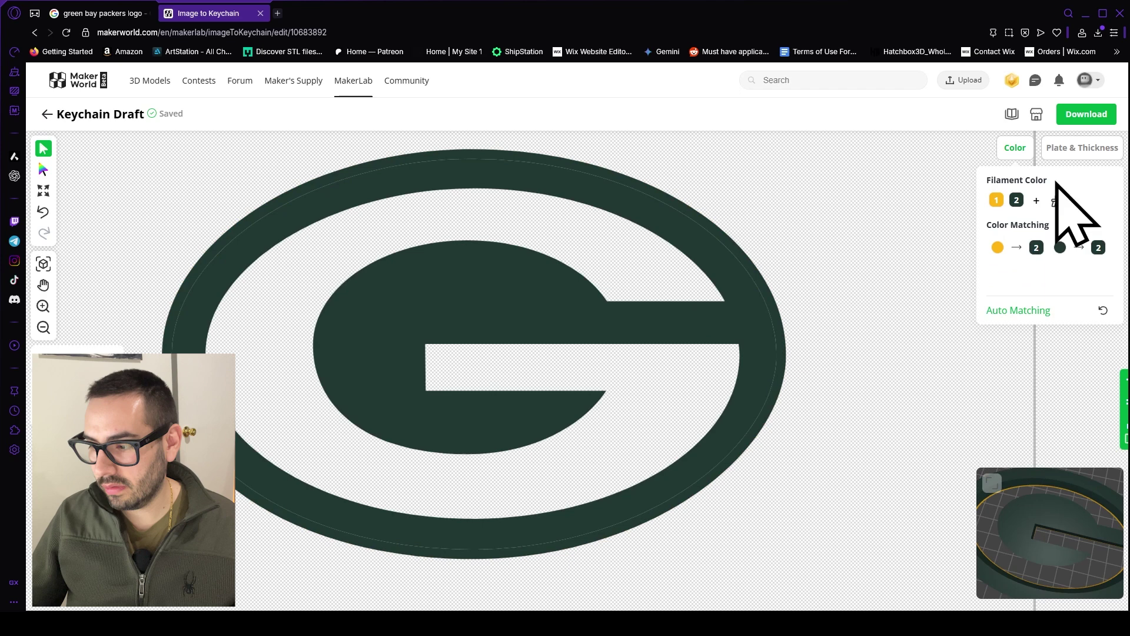
{"action": "left_click", "coordinate": [1096, 116]}
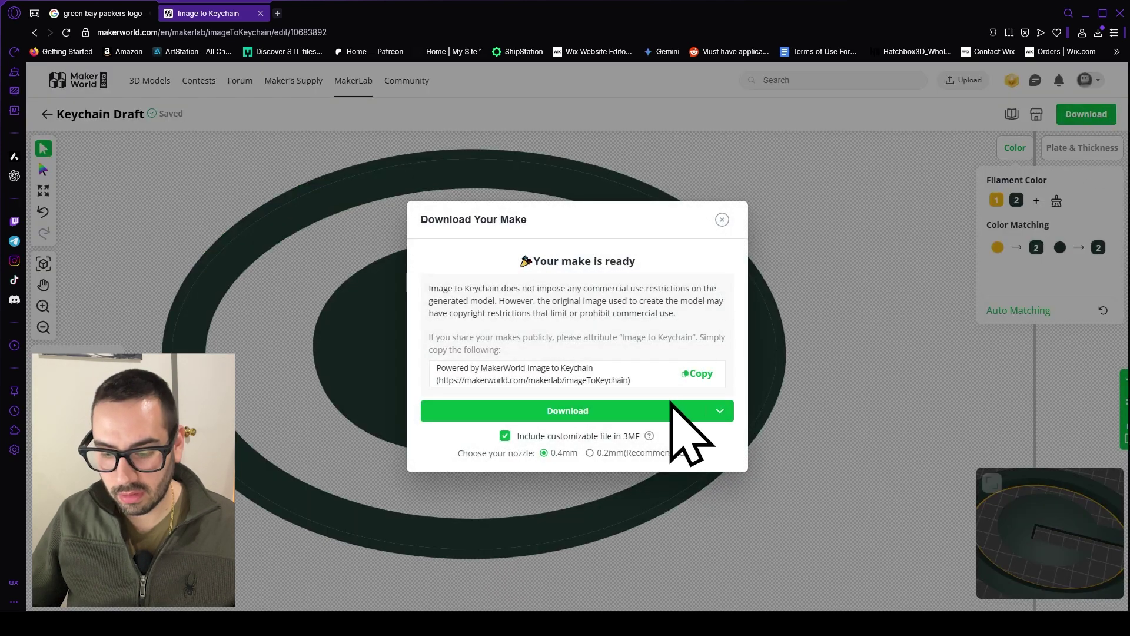
{"action": "mouse_move", "coordinate": [671, 411]}
{"action": "left_click", "coordinate": [598, 439]}
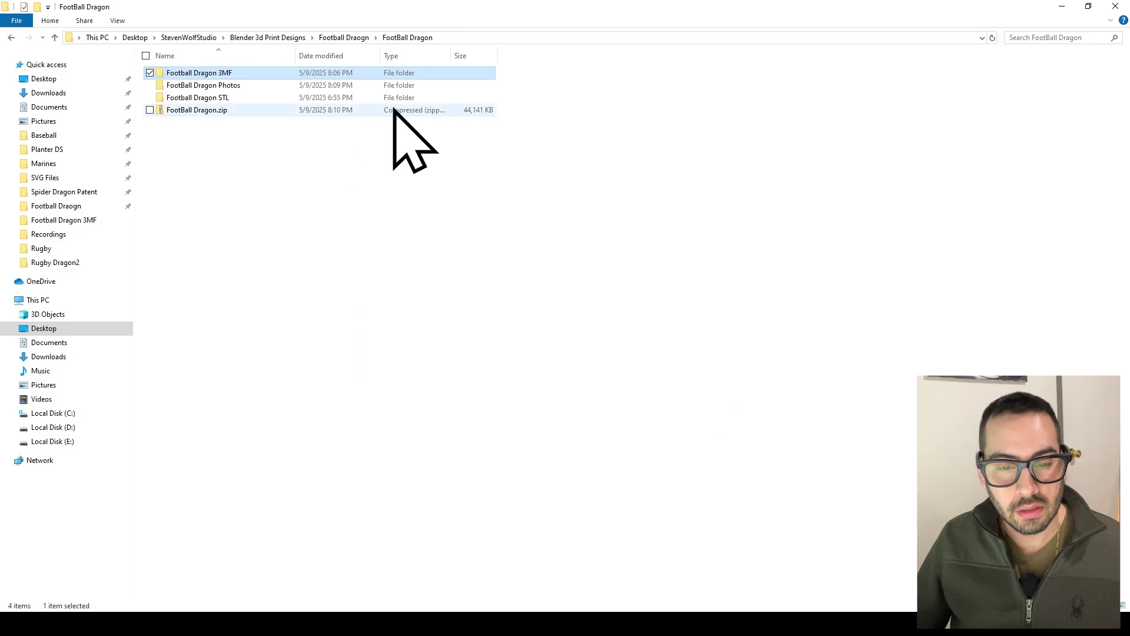
Open Football_Dragon3MF.3mf from the Football Dragon 3MF folder in Bambu Studio
{"action": "double_click", "coordinate": [270, 73]}
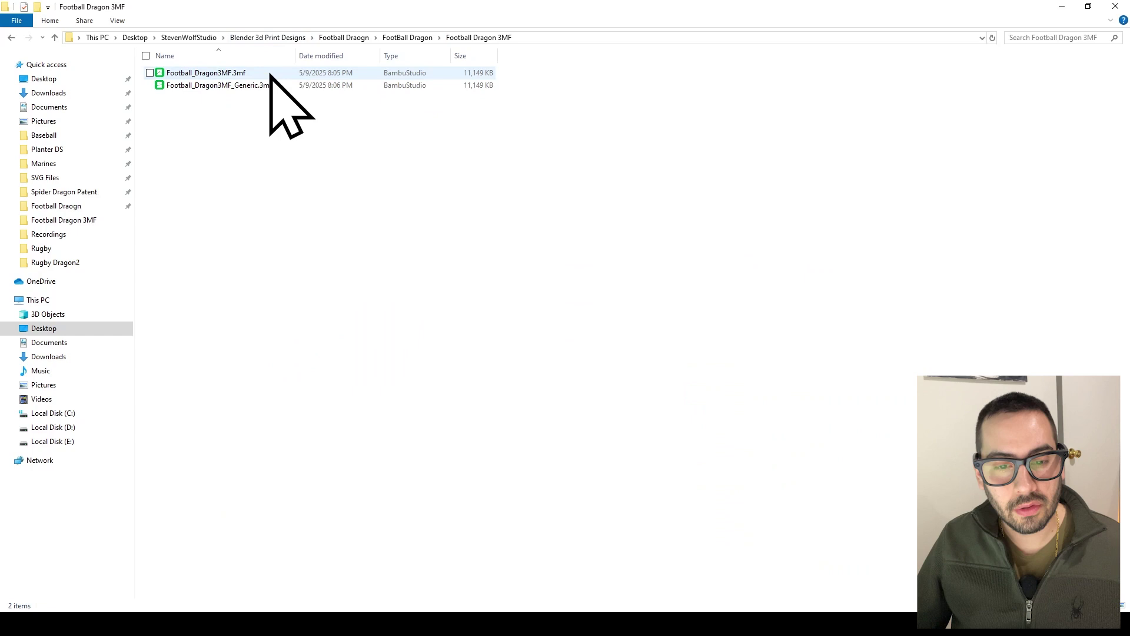
{"action": "double_click", "coordinate": [256, 73]}
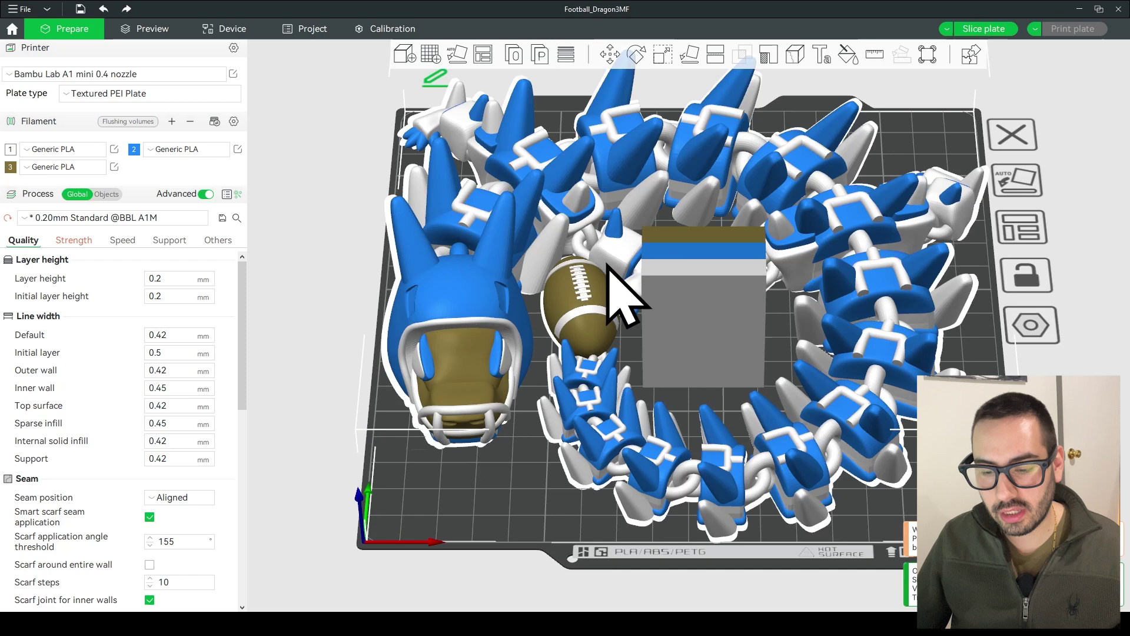
Change filament 2's colour to bright green with RGB 98, 251, 32
{"action": "left_click", "coordinate": [134, 149]}
{"action": "left_click_drag", "start_coordinate": [227, 89], "coordinate": [172, 29]}
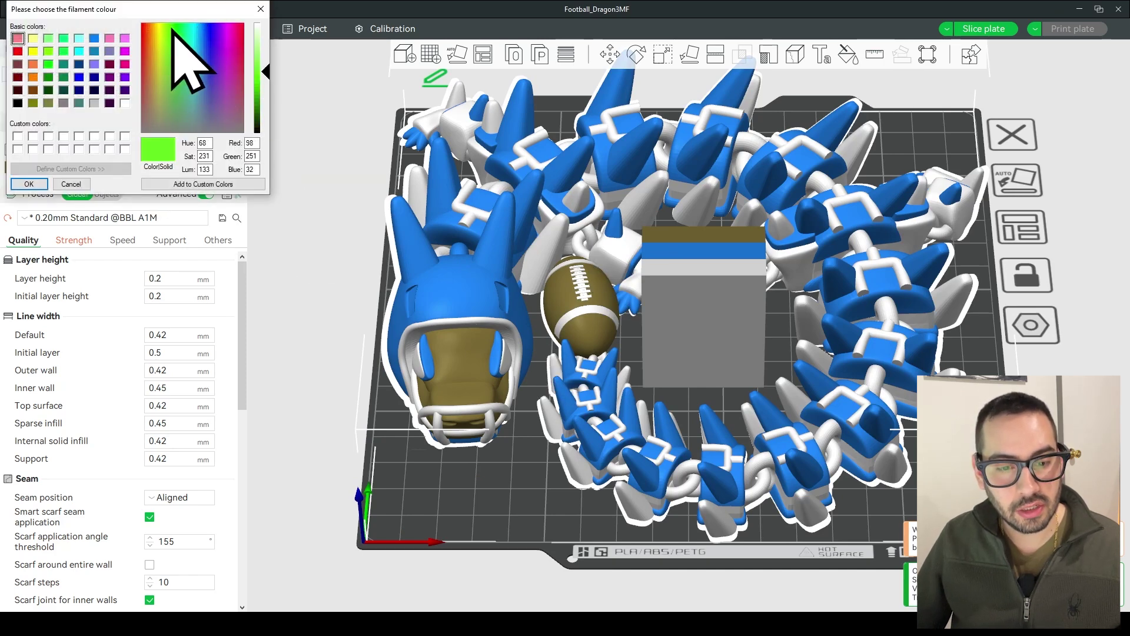
{"action": "left_click", "coordinate": [28, 184]}
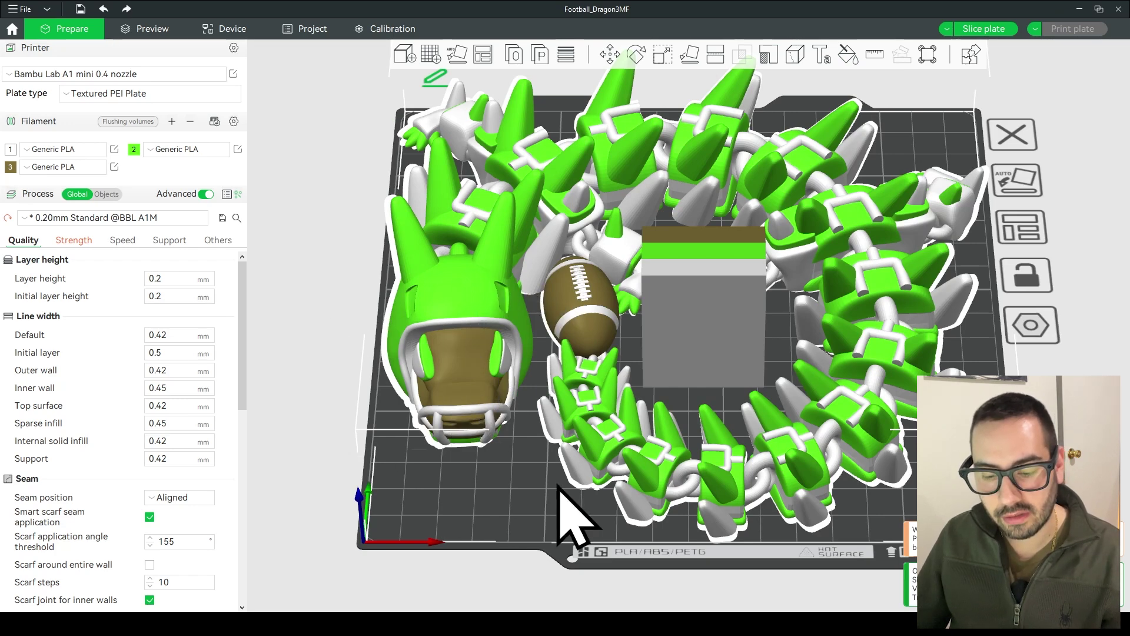
Add Keychain Draft (7).3mf from the Downloads folder to the dragon model as a loaded part
{"action": "right_click_drag", "start_coordinate": [477, 407], "coordinate": [517, 416]}
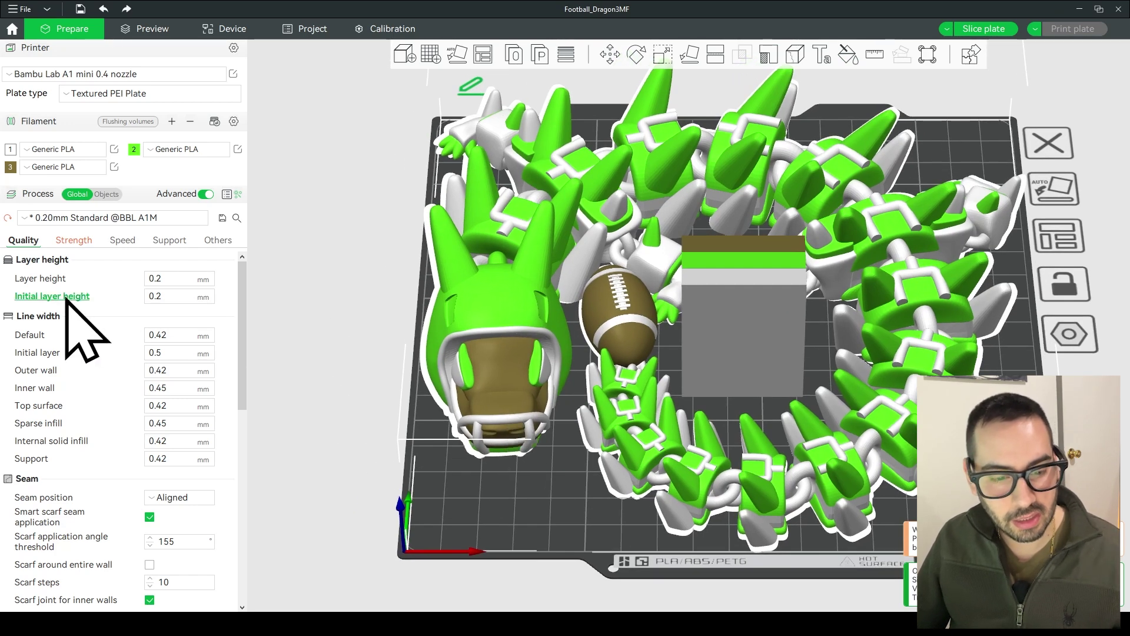
{"action": "right_click", "coordinate": [504, 325]}
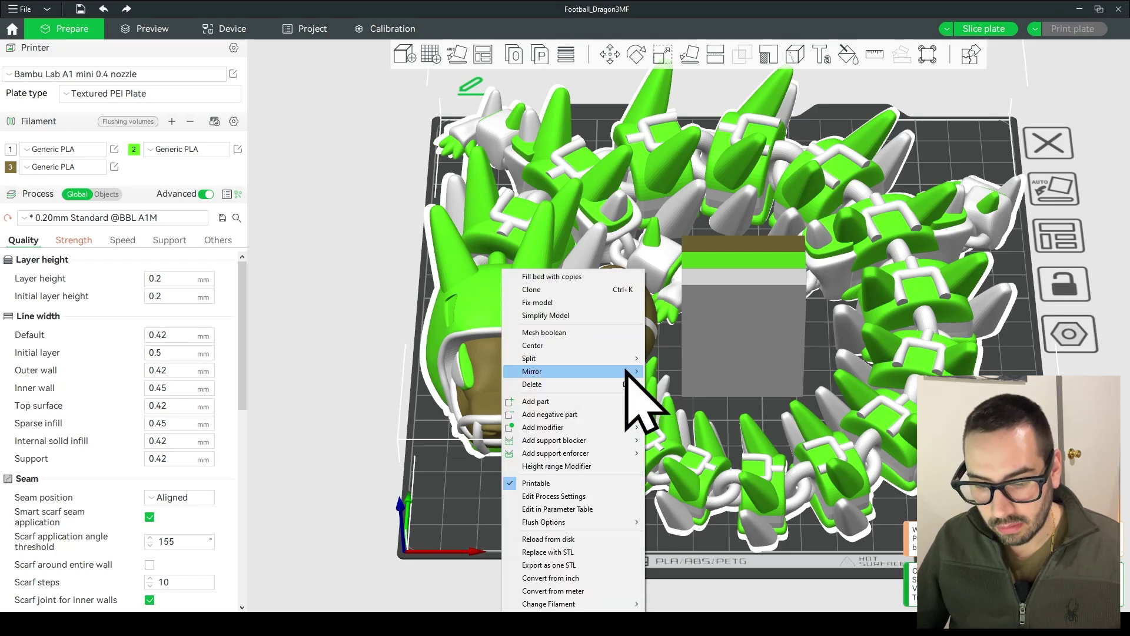
{"action": "mouse_move", "coordinate": [595, 402]}
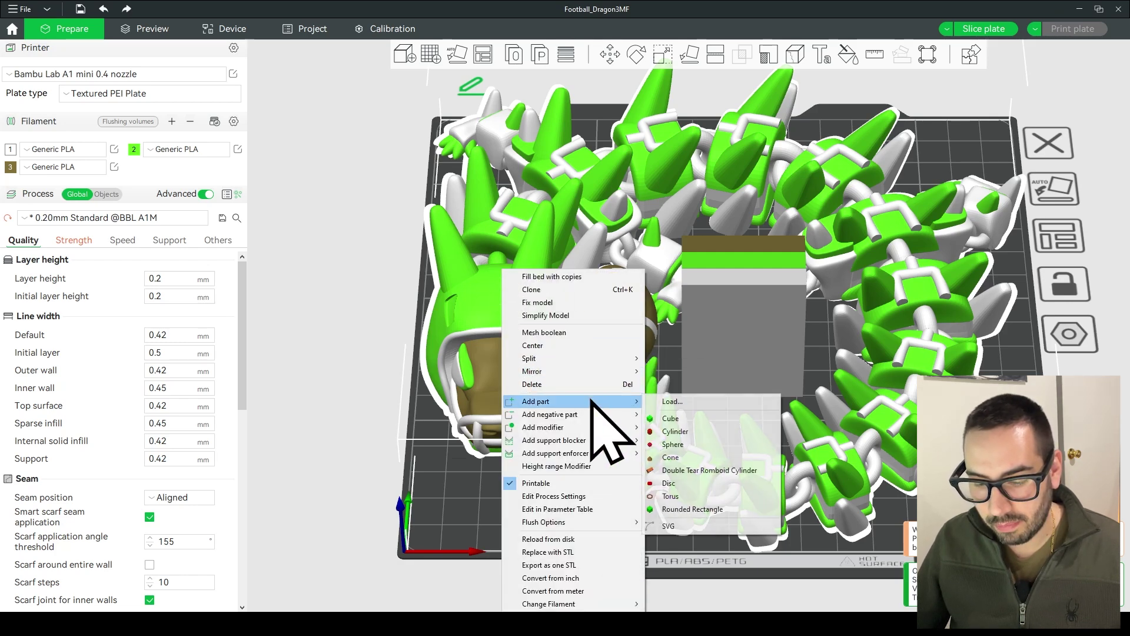
{"action": "left_click", "coordinate": [725, 402]}
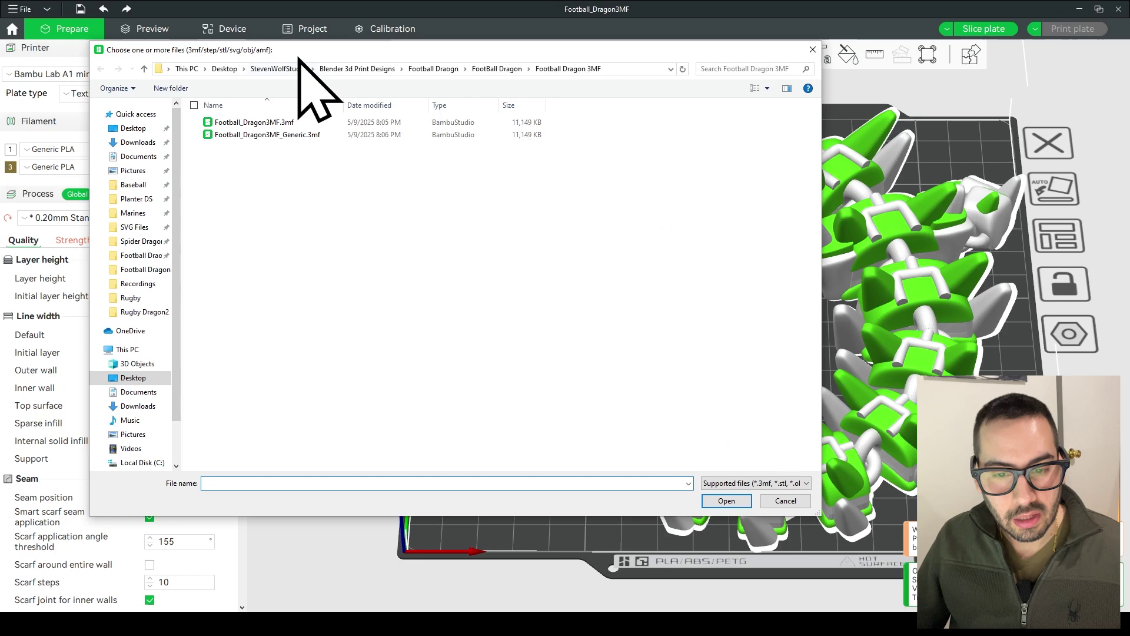
{"action": "left_click", "coordinate": [203, 171]}
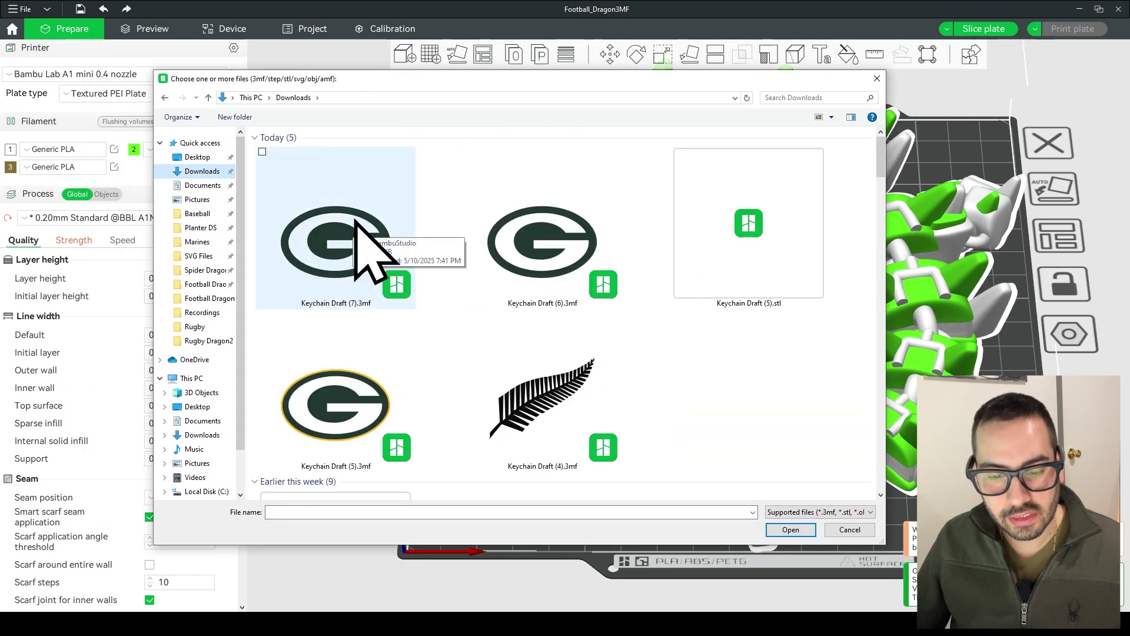
{"action": "double_click", "coordinate": [356, 222]}
Move the logo part about 181 mm in the negative X direction so it lies on the build plate below the helmet
{"action": "scroll", "coordinate": [625, 257], "scroll_direction": "down", "scroll_amount": 4}
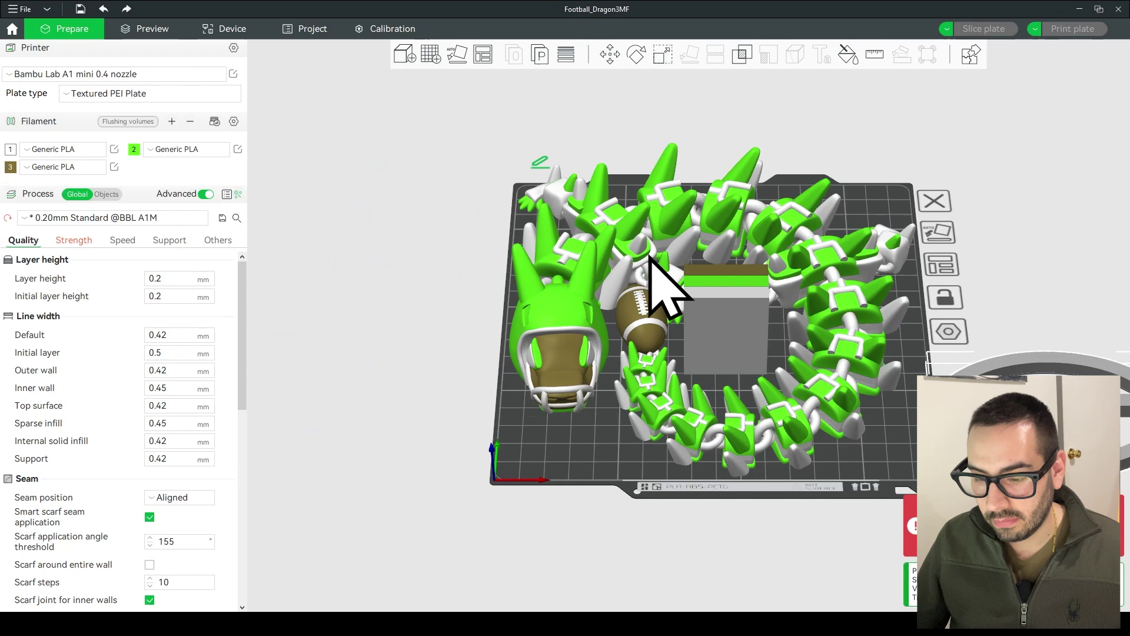
{"action": "right_click_drag", "start_coordinate": [649, 257], "coordinate": [428, 274]}
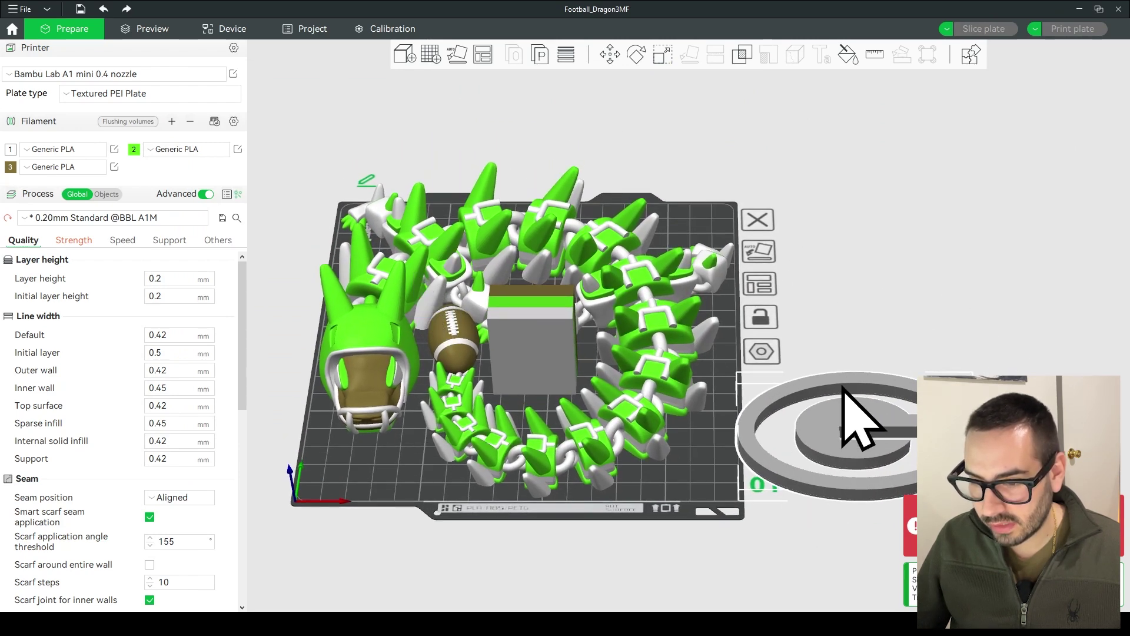
{"action": "left_click", "coordinate": [609, 57]}
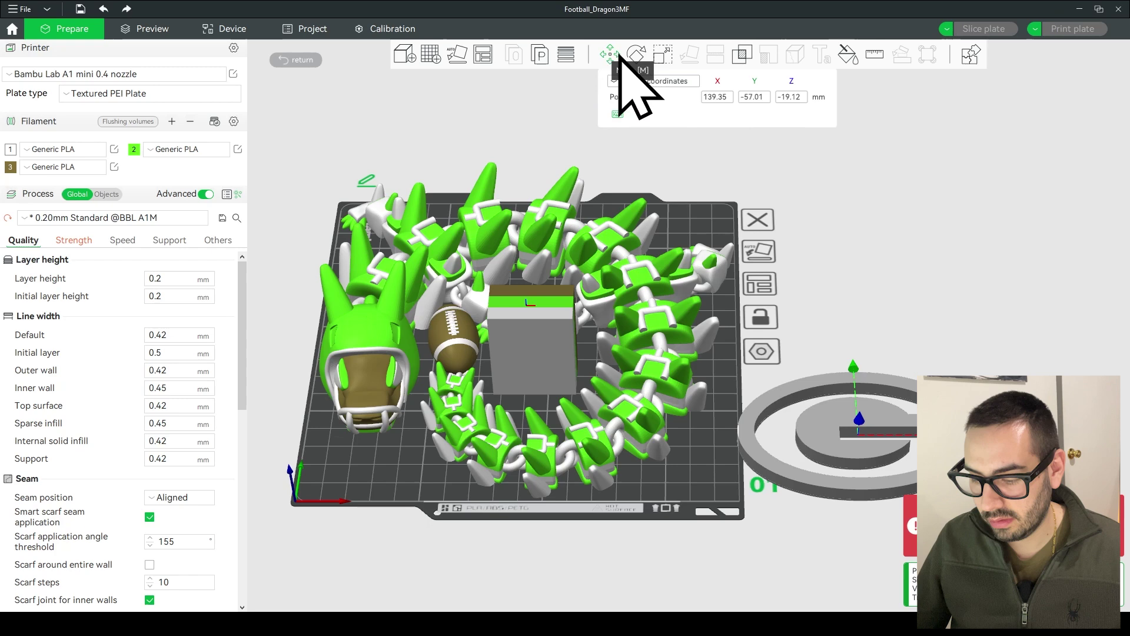
{"action": "left_click_drag", "start_coordinate": [998, 435], "coordinate": [560, 433]}
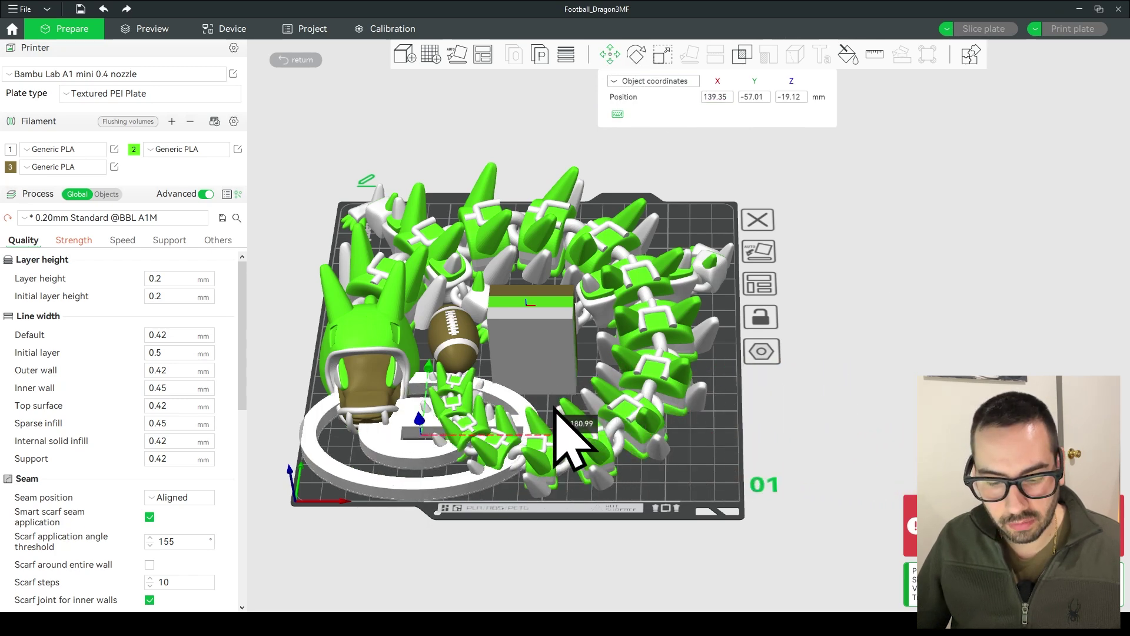
Try scaling the whole dragon model uniformly to about 96.5%, and undo that scaling
{"action": "scroll", "coordinate": [609, 361], "scroll_direction": "up", "scroll_amount": 5}
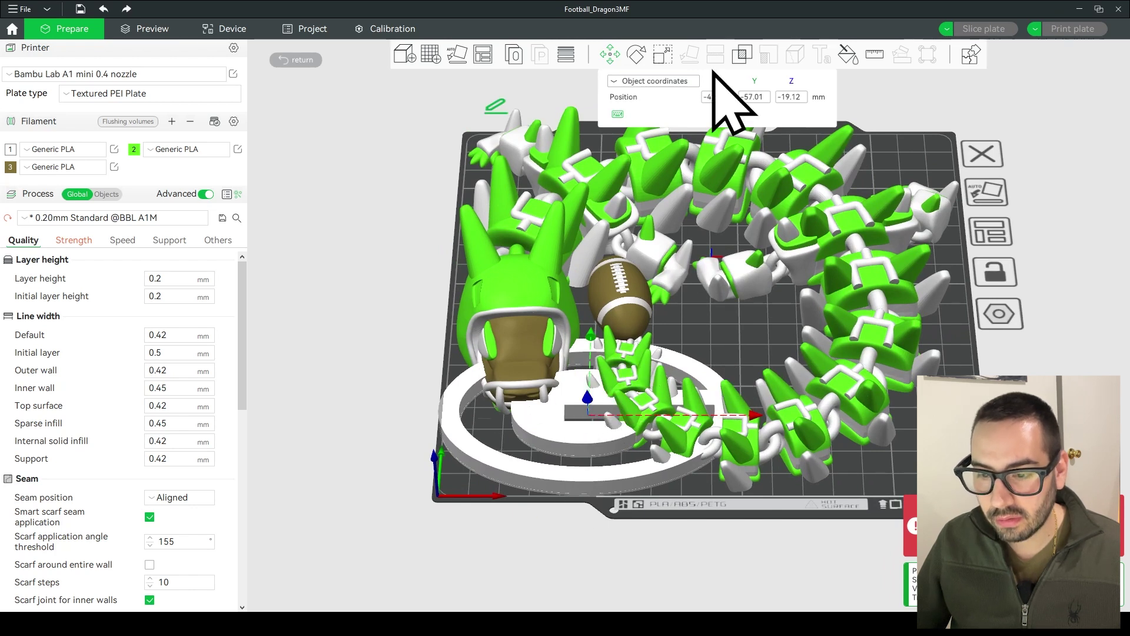
{"action": "key", "text": "ctrl+a"}
{"action": "left_click", "coordinate": [662, 54]}
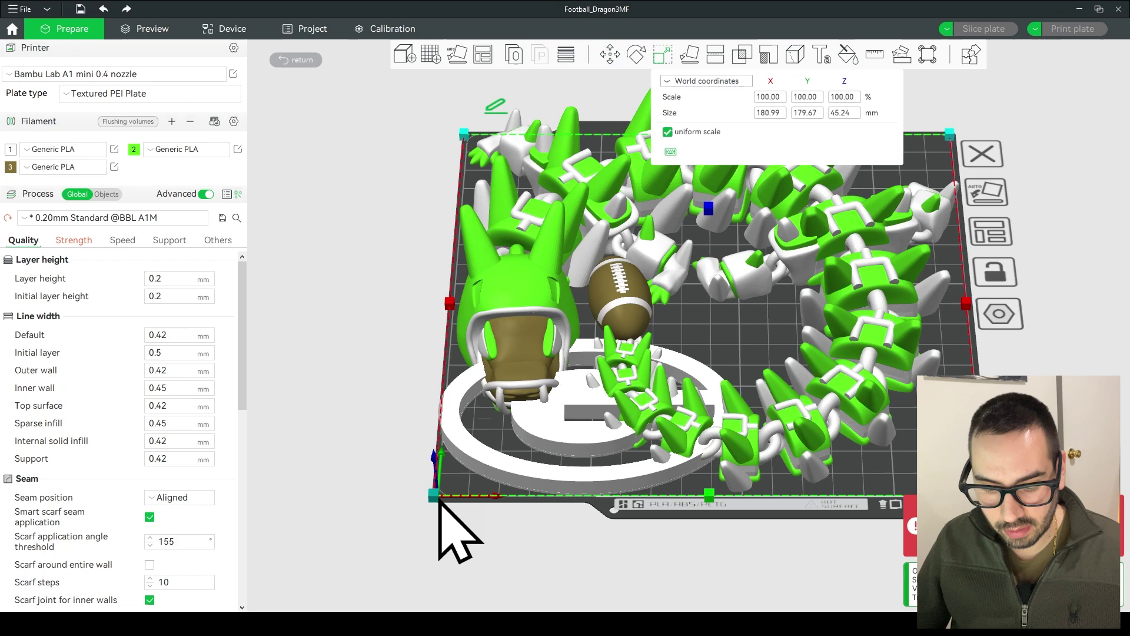
{"action": "left_click_drag", "start_coordinate": [439, 499], "coordinate": [446, 492]}
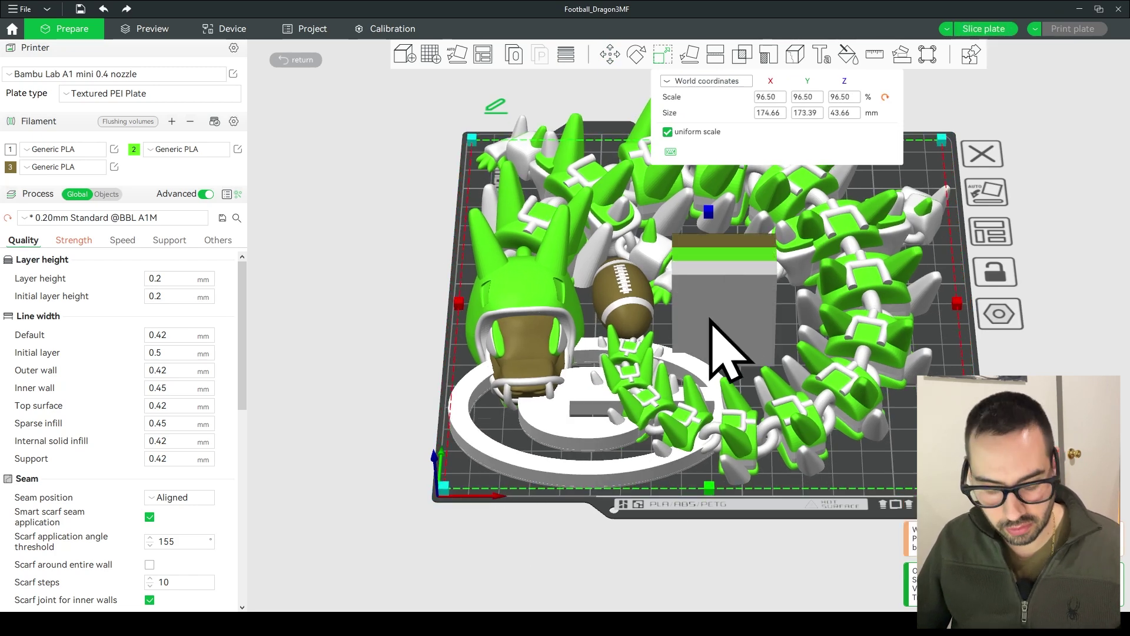
{"action": "key", "text": "ctrl+z"}
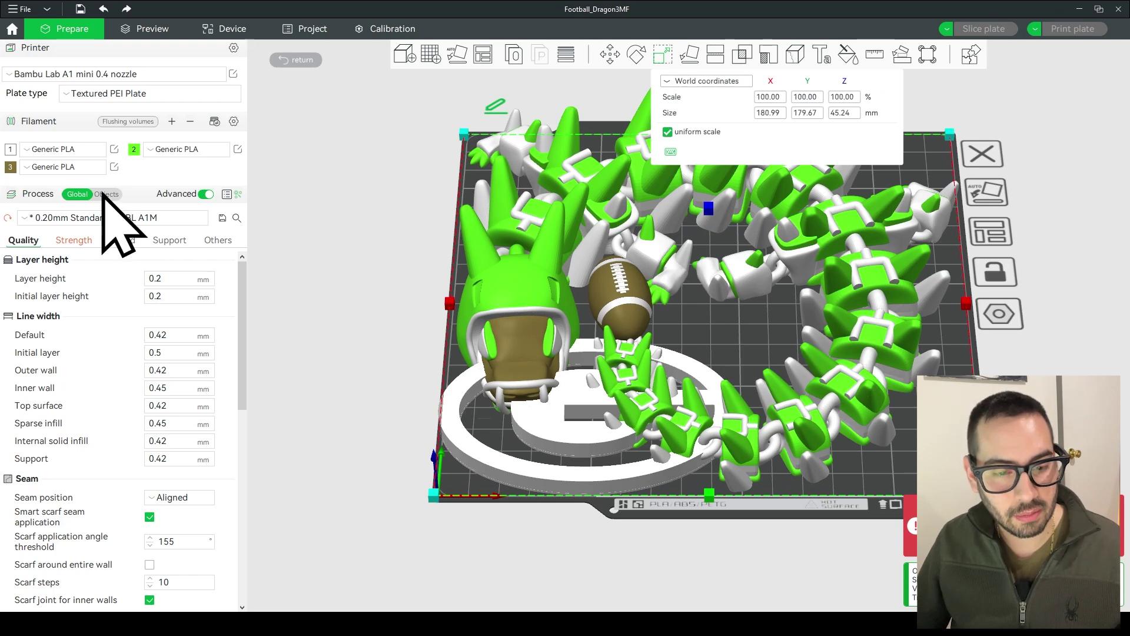
Select only the Keychain Draft (7).3mf part and scale it uniformly to about 29.5%, roughly 29.5 by 19.4 mm
{"action": "left_click", "coordinate": [105, 194]}
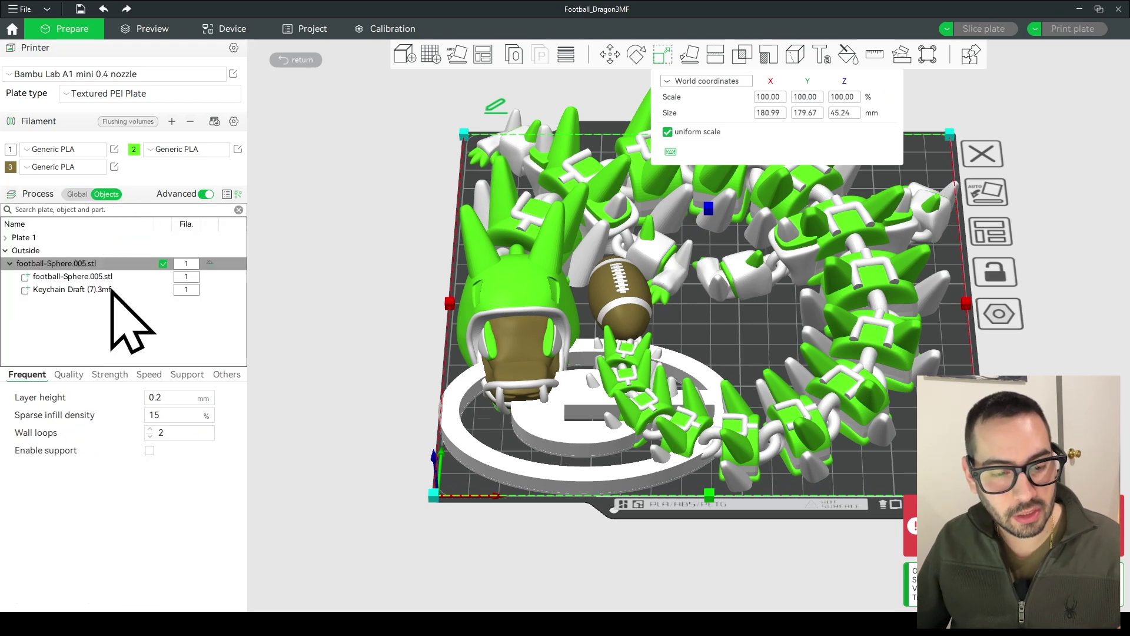
{"action": "left_click", "coordinate": [111, 289]}
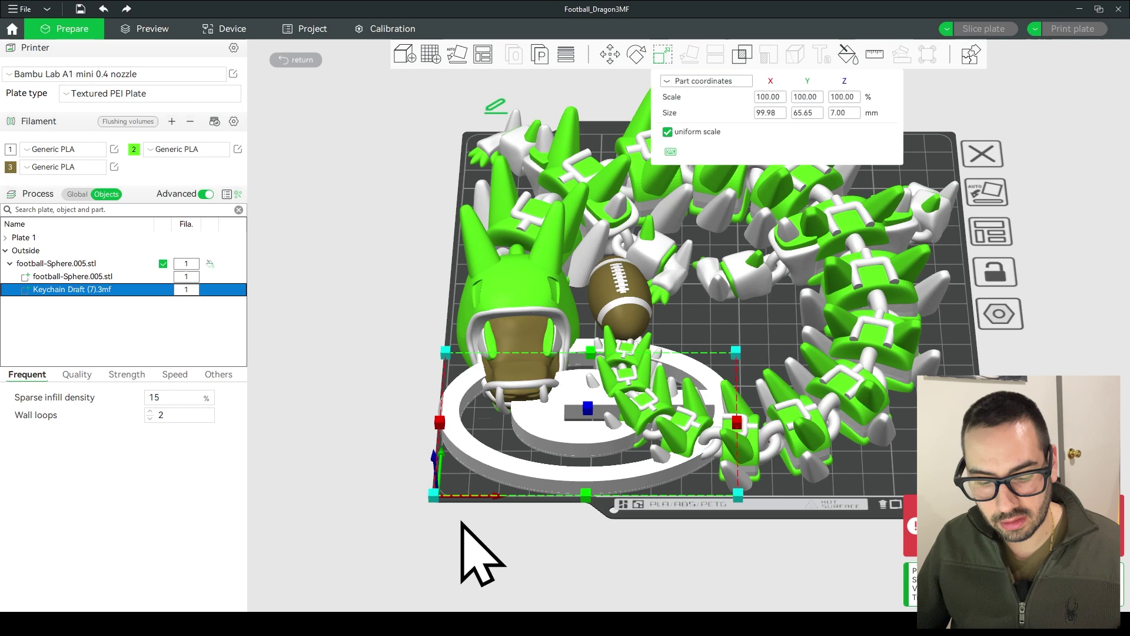
{"action": "left_click_drag", "start_coordinate": [437, 501], "coordinate": [504, 446]}
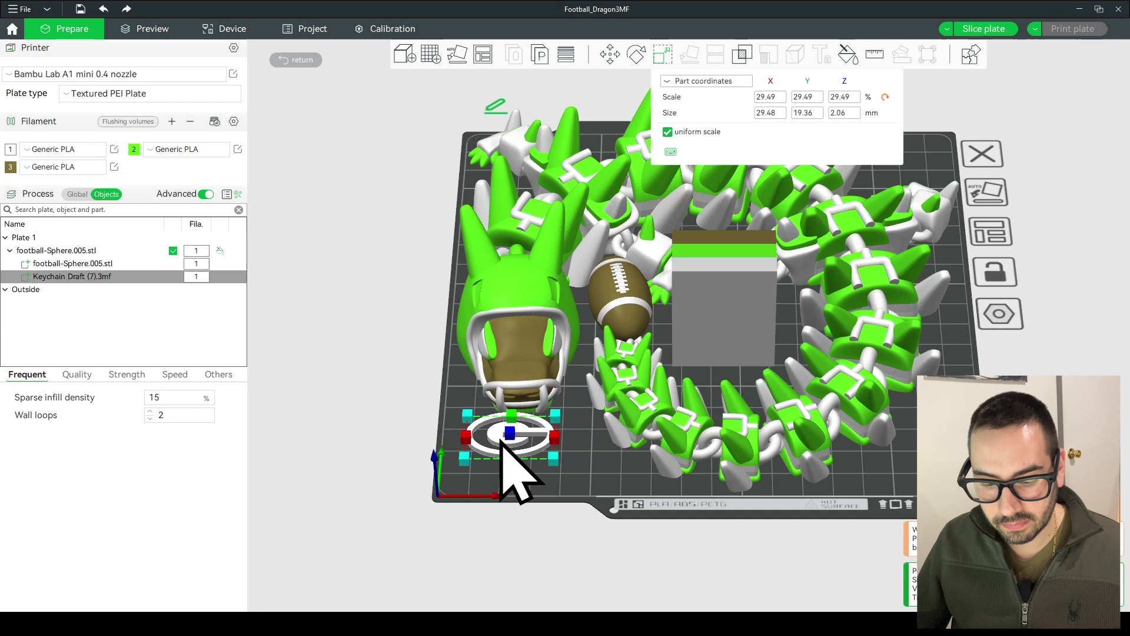
{"action": "right_click_drag", "start_coordinate": [588, 448], "coordinate": [645, 439]}
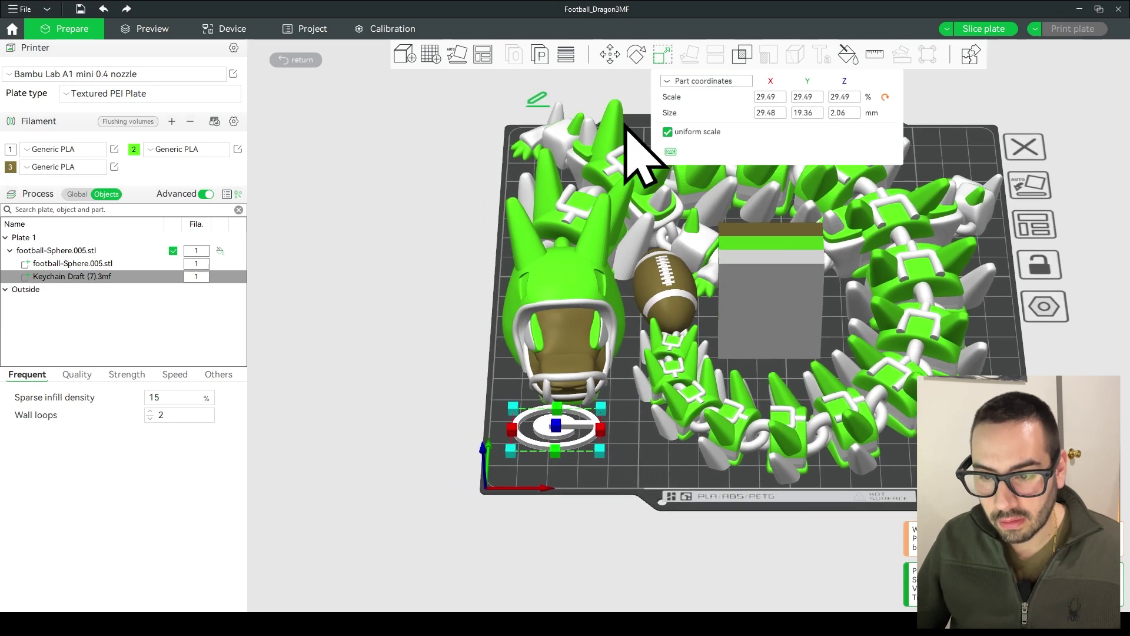
Rotate the logo part upright in front of the helmet and raise it to a Z position of about 3.6 mm
{"action": "scroll", "coordinate": [562, 465], "scroll_direction": "up", "scroll_amount": 1}
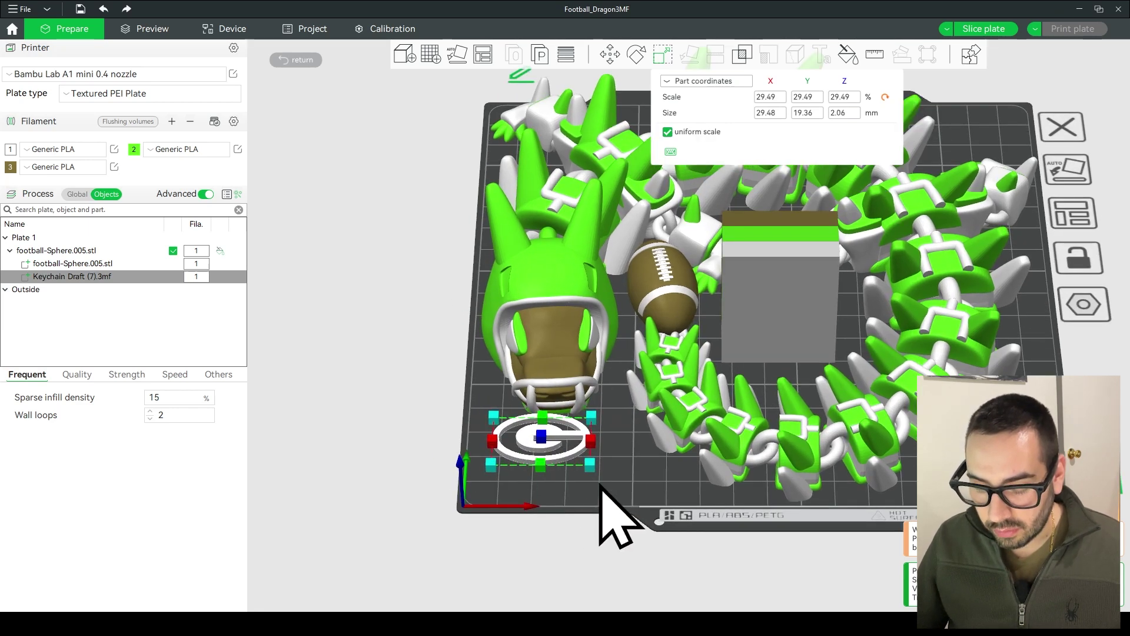
{"action": "left_click", "coordinate": [634, 54]}
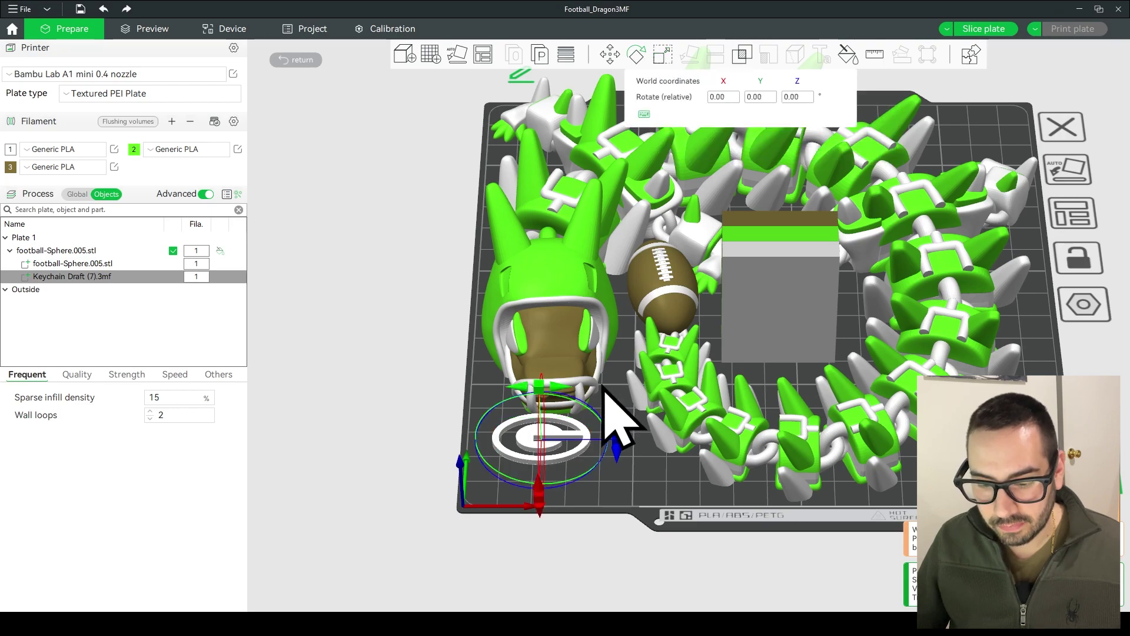
{"action": "left_click_drag", "start_coordinate": [643, 474], "coordinate": [634, 533]}
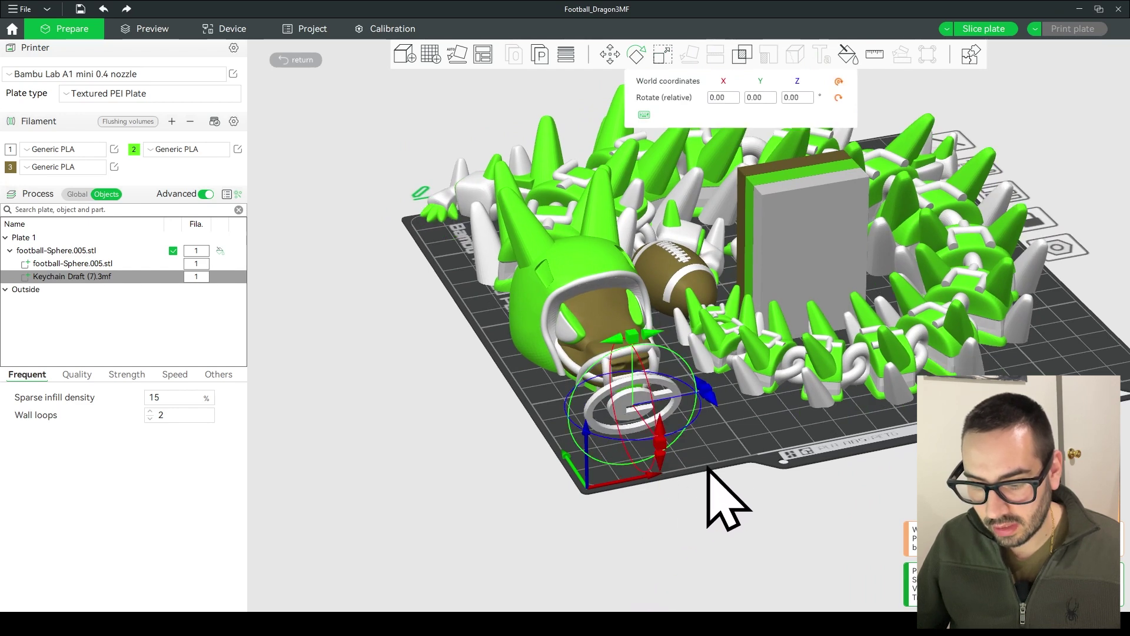
{"action": "mouse_move", "coordinate": [722, 446]}
{"action": "left_mouse_down"}
{"action": "mouse_move", "coordinate": [701, 447]}
{"action": "mouse_move", "coordinate": [719, 462]}
{"action": "mouse_move", "coordinate": [744, 449]}
{"action": "mouse_move", "coordinate": [717, 433]}
{"action": "left_mouse_up"}
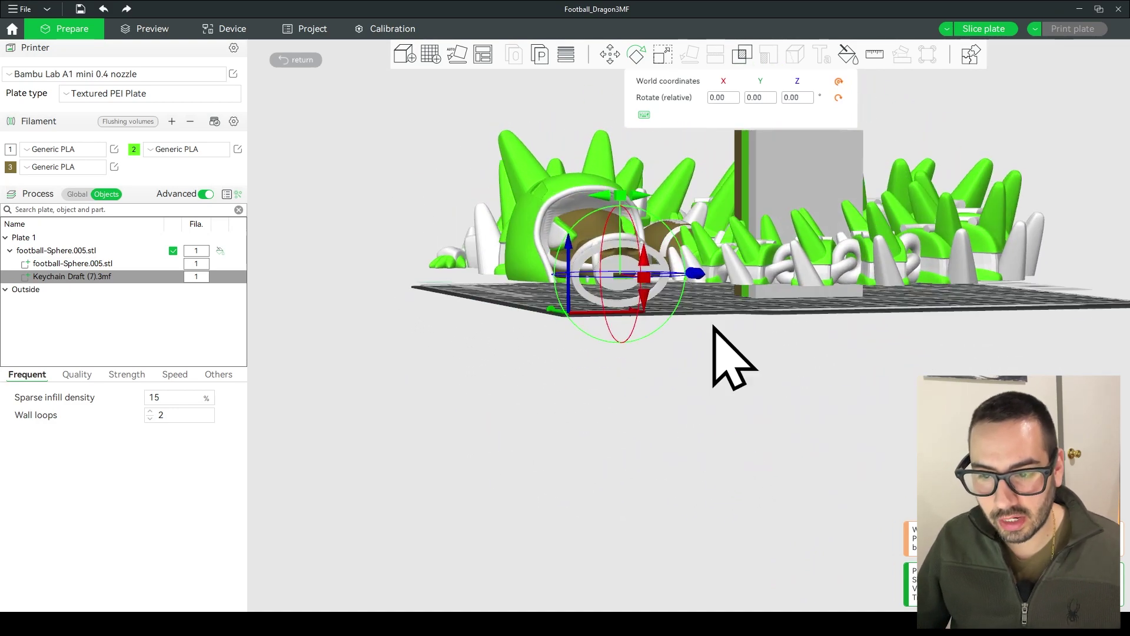
{"action": "left_click", "coordinate": [608, 54]}
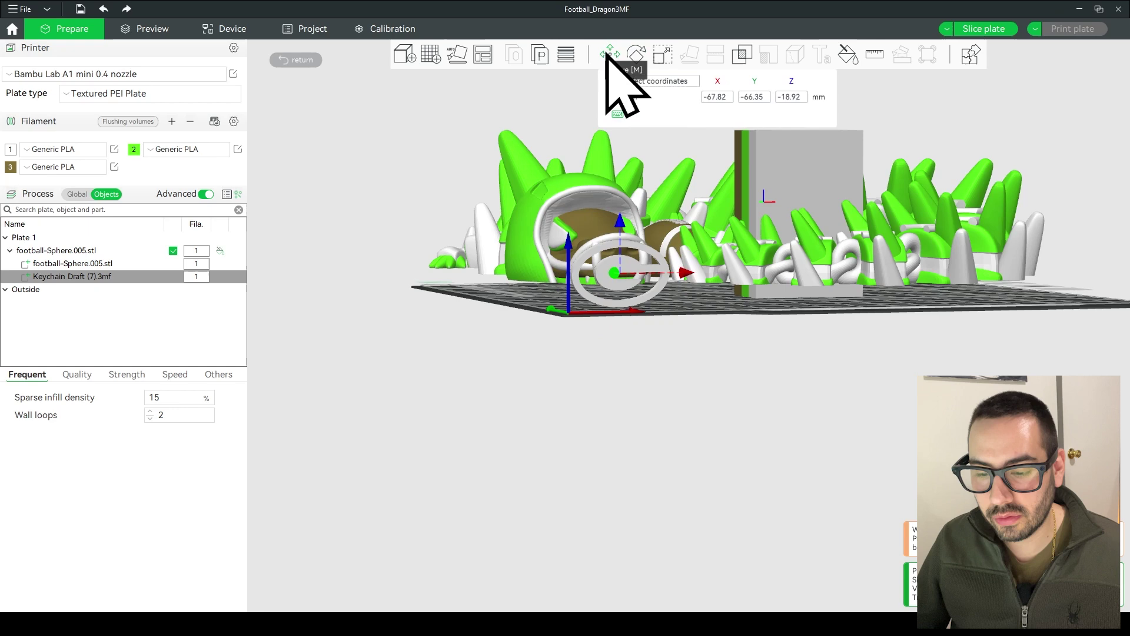
{"action": "left_click_drag", "start_coordinate": [619, 221], "coordinate": [630, 184]}
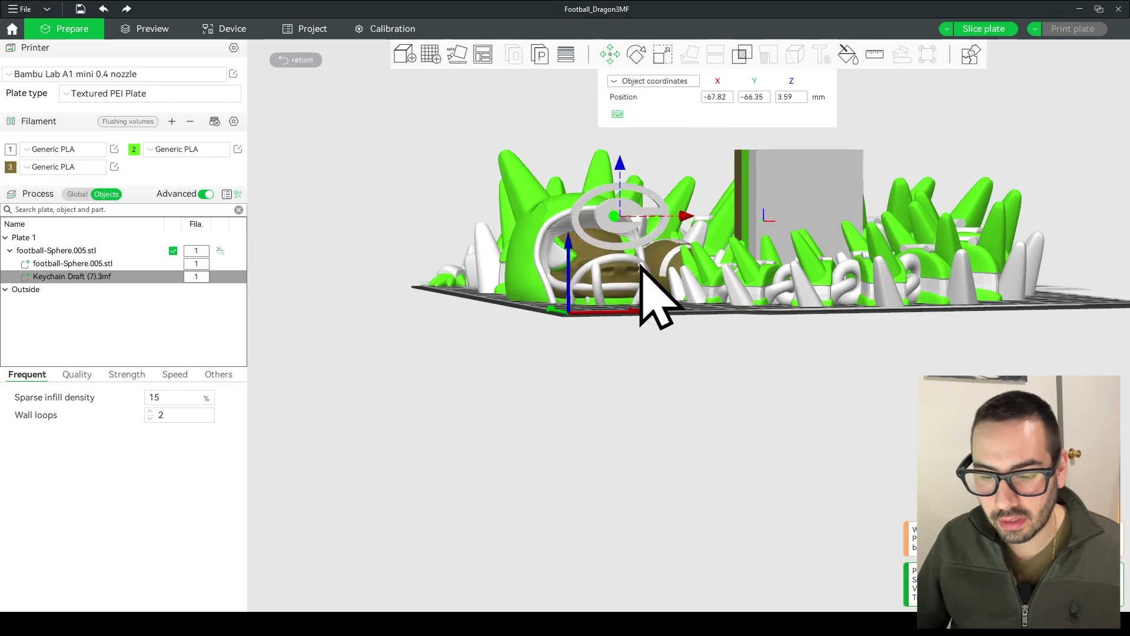
{"action": "left_click_drag", "start_coordinate": [643, 351], "coordinate": [634, 383]}
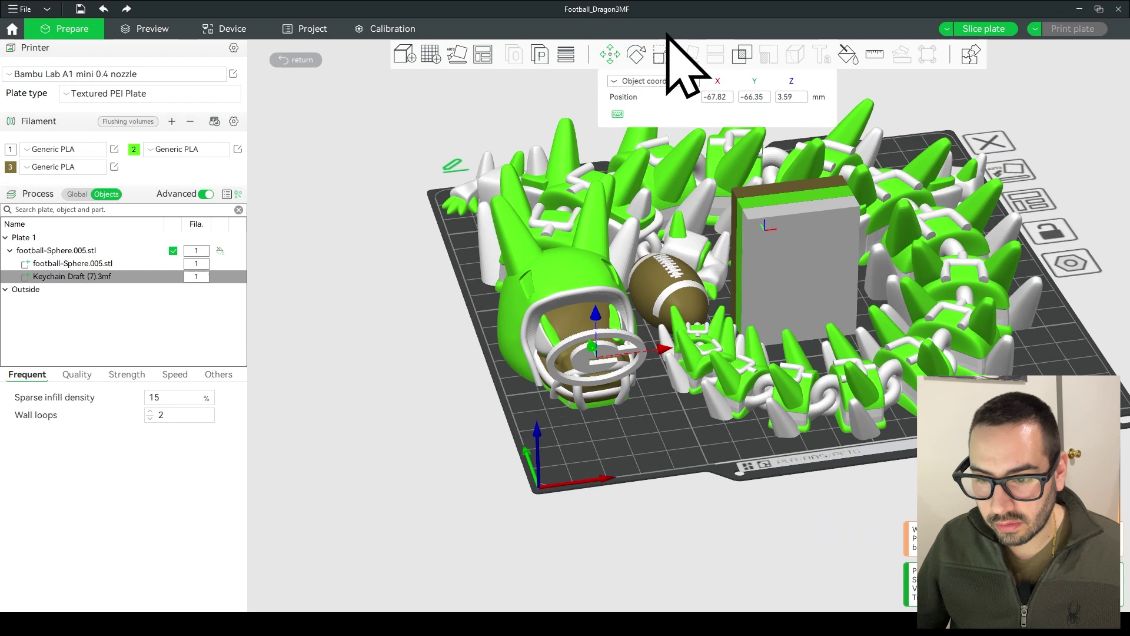
Turn the logo part sideways about Z and move it beside the helmet at about X -86.2, Y -20.4, Z -7.5 mm
{"action": "left_click", "coordinate": [637, 55]}
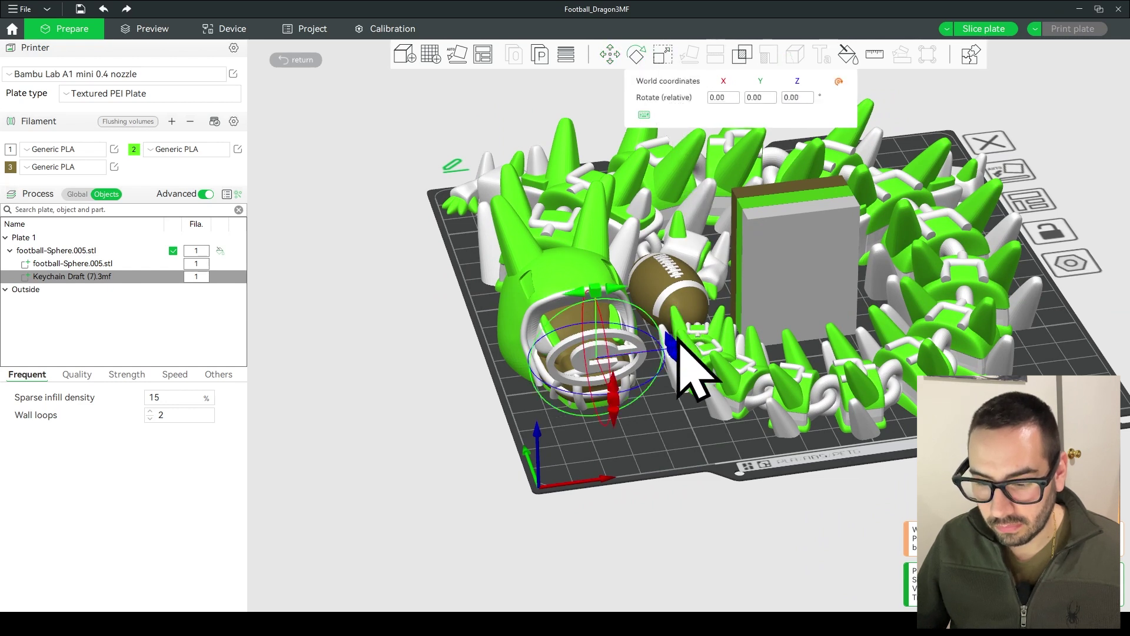
{"action": "left_click_drag", "start_coordinate": [678, 340], "coordinate": [626, 429]}
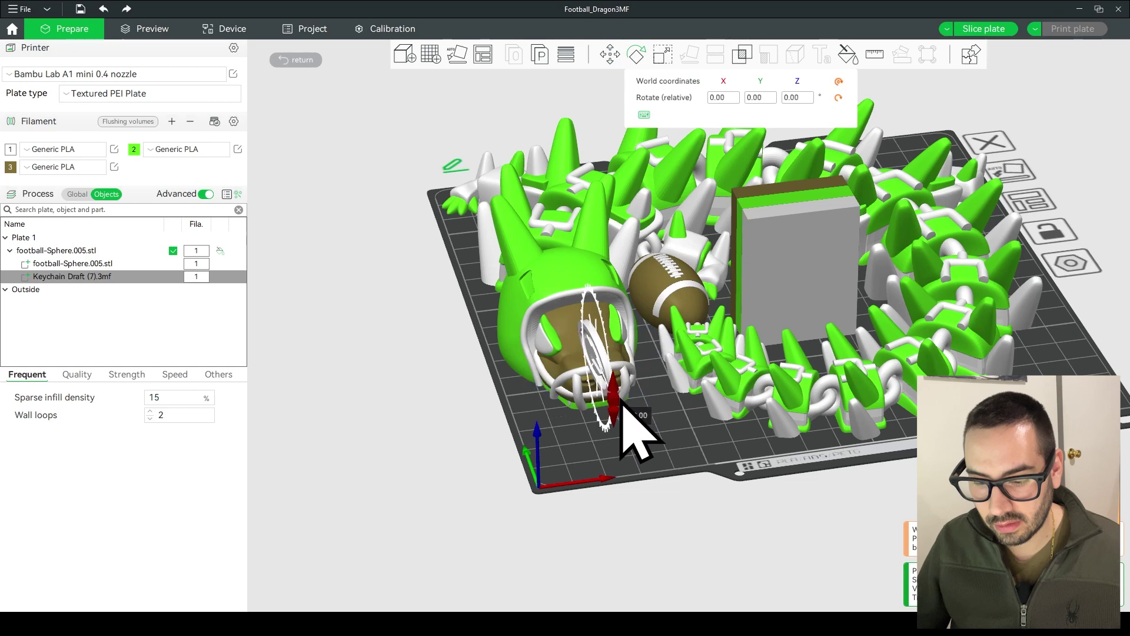
{"action": "left_click", "coordinate": [610, 56]}
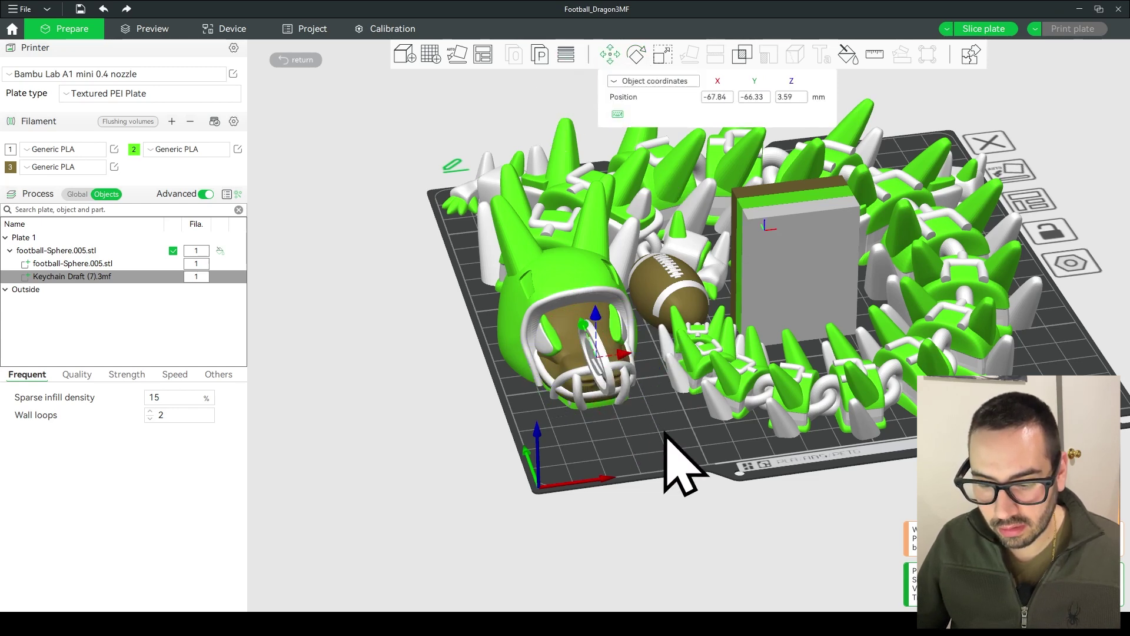
{"action": "left_click_drag", "start_coordinate": [665, 434], "coordinate": [684, 380]}
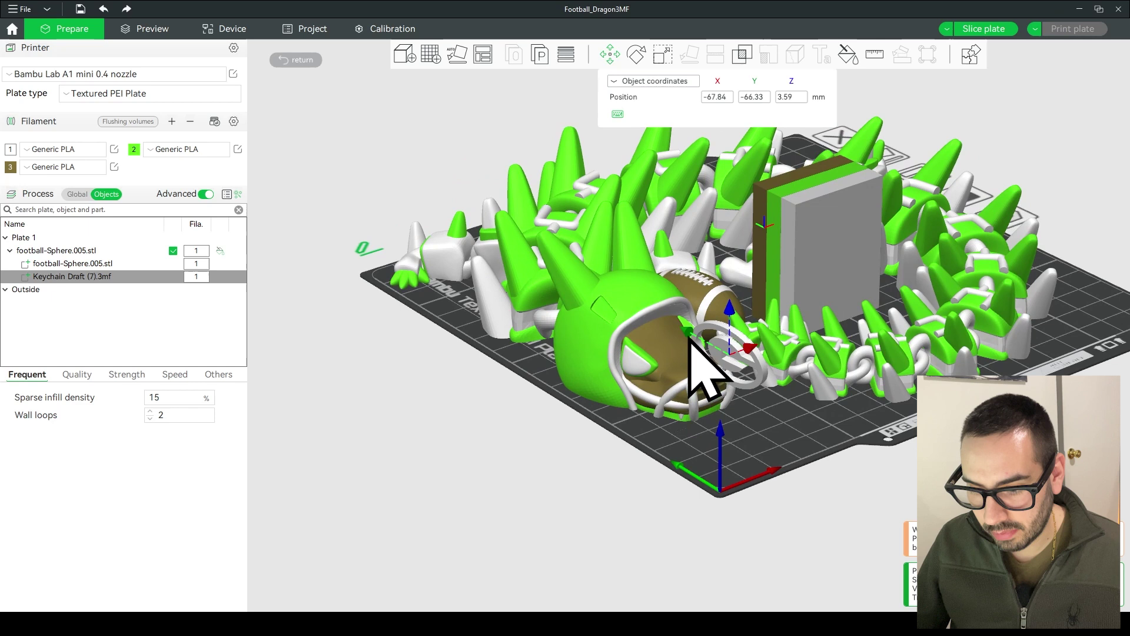
{"action": "left_click_drag", "start_coordinate": [688, 338], "coordinate": [509, 283]}
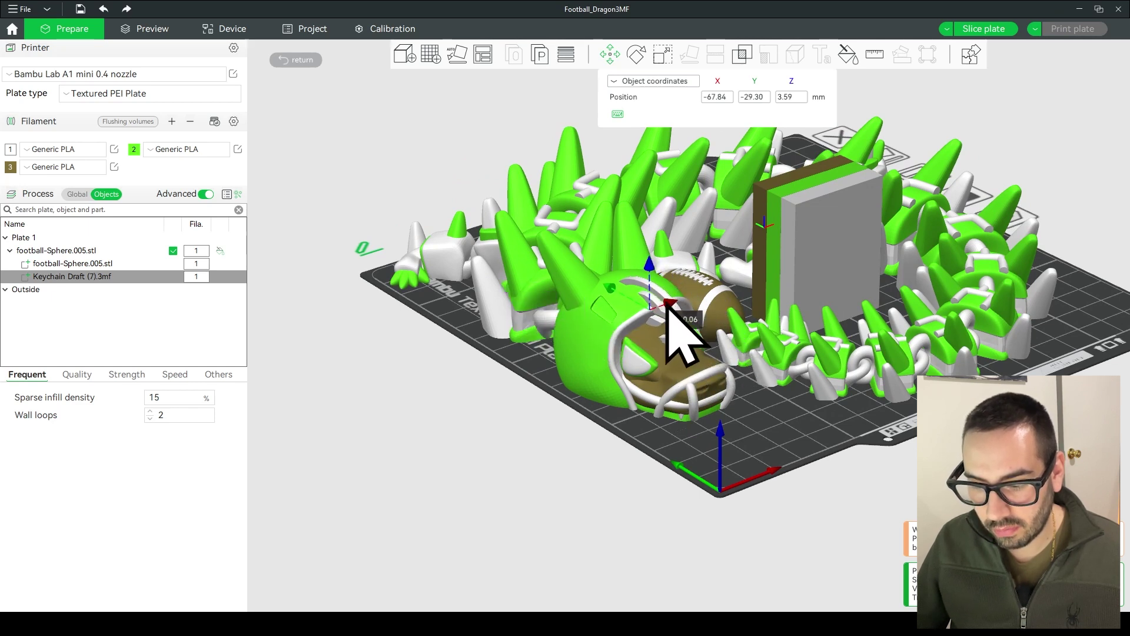
{"action": "left_click_drag", "start_coordinate": [668, 301], "coordinate": [523, 323]}
{"action": "scroll", "coordinate": [468, 306], "scroll_direction": "up", "scroll_amount": 5}
{"action": "left_click_drag", "start_coordinate": [465, 303], "coordinate": [423, 300]}
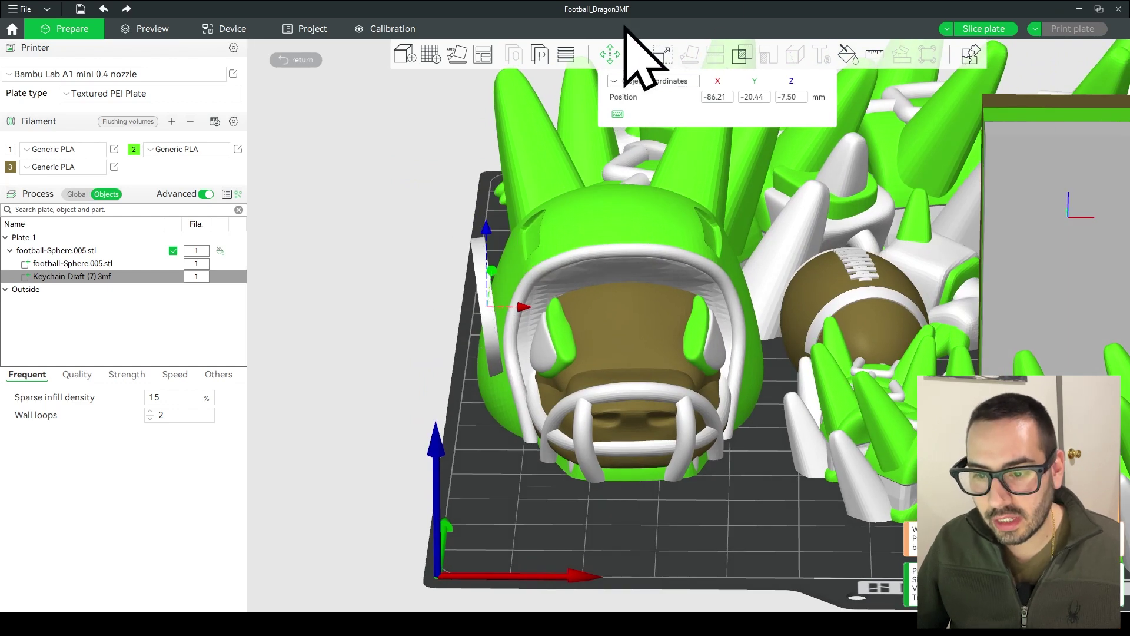
{"action": "key", "text": "Escape"}
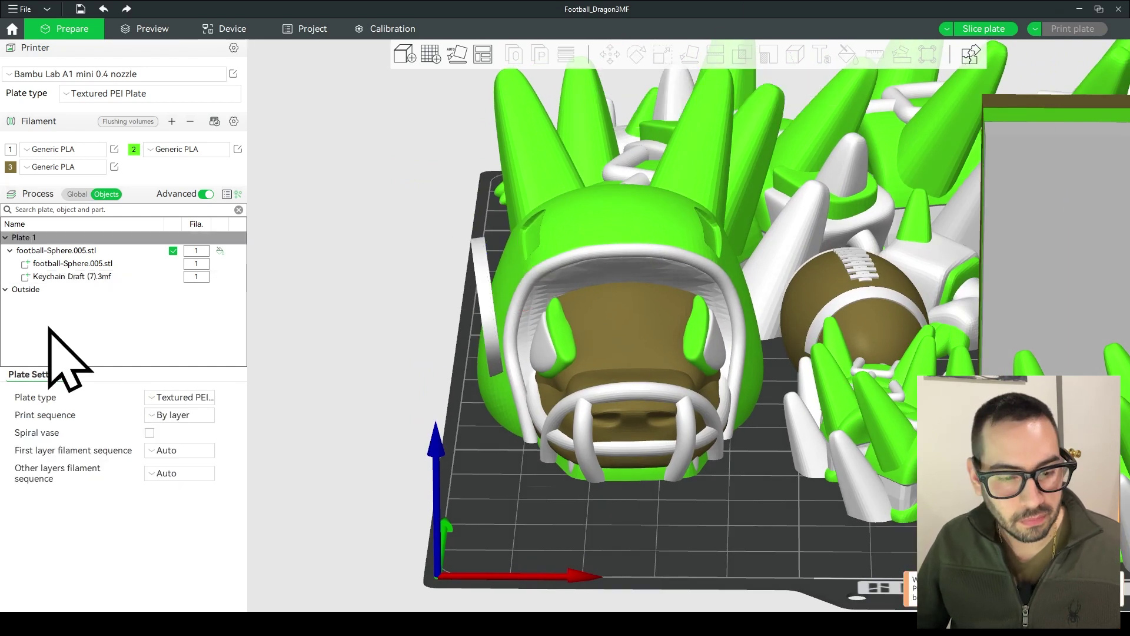
Tilt and angle the Keychain Draft (7).3mf part to follow the curved side of the helmet
{"action": "left_click", "coordinate": [99, 278]}
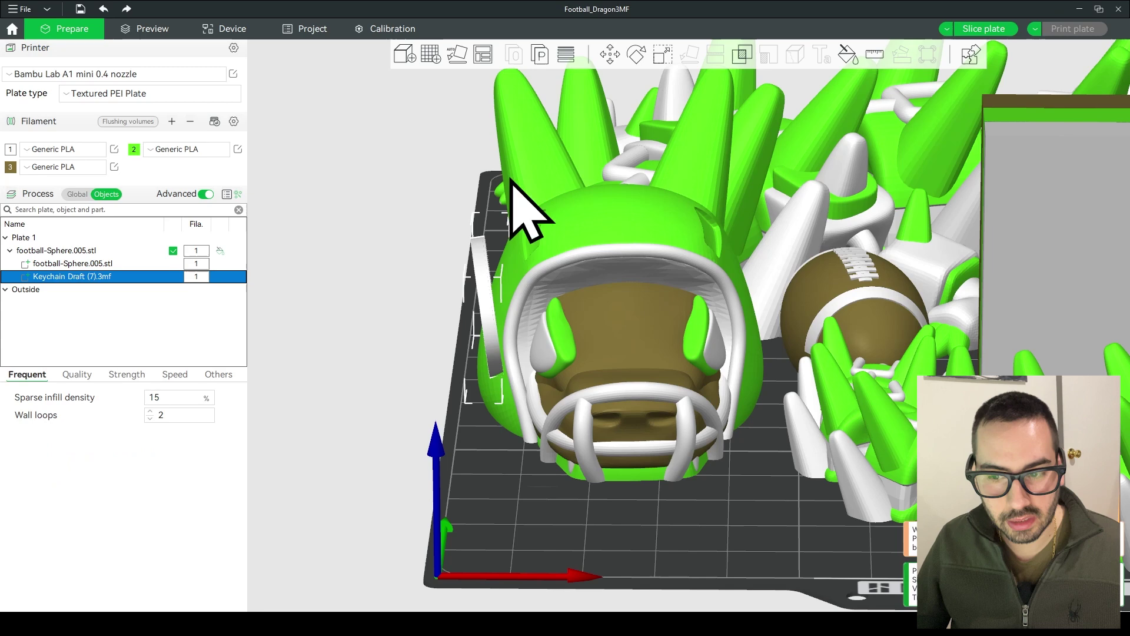
{"action": "left_click", "coordinate": [638, 56]}
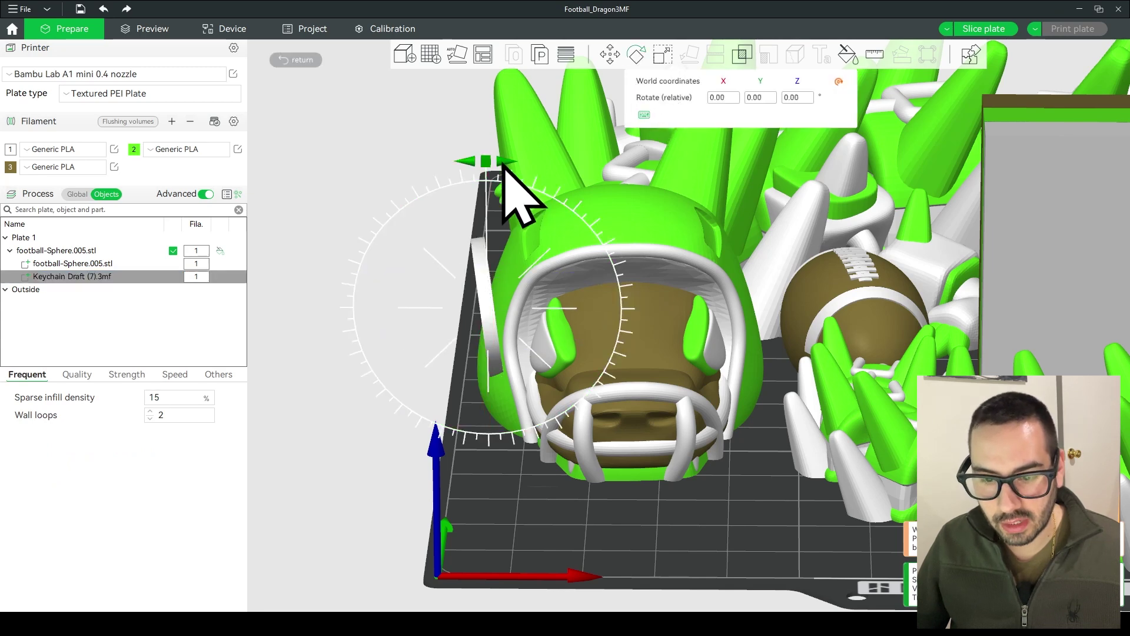
{"action": "left_click_drag", "start_coordinate": [492, 163], "coordinate": [543, 168]}
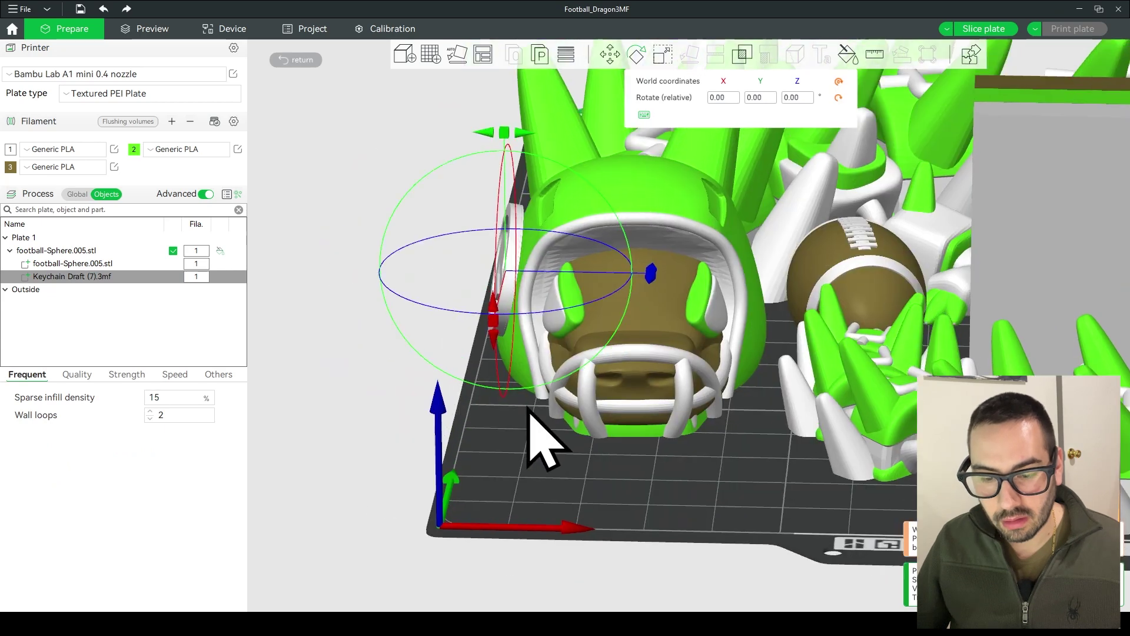
{"action": "right_click_drag", "start_coordinate": [528, 408], "coordinate": [543, 419]}
{"action": "scroll", "coordinate": [383, 351], "scroll_direction": "up", "scroll_amount": 4}
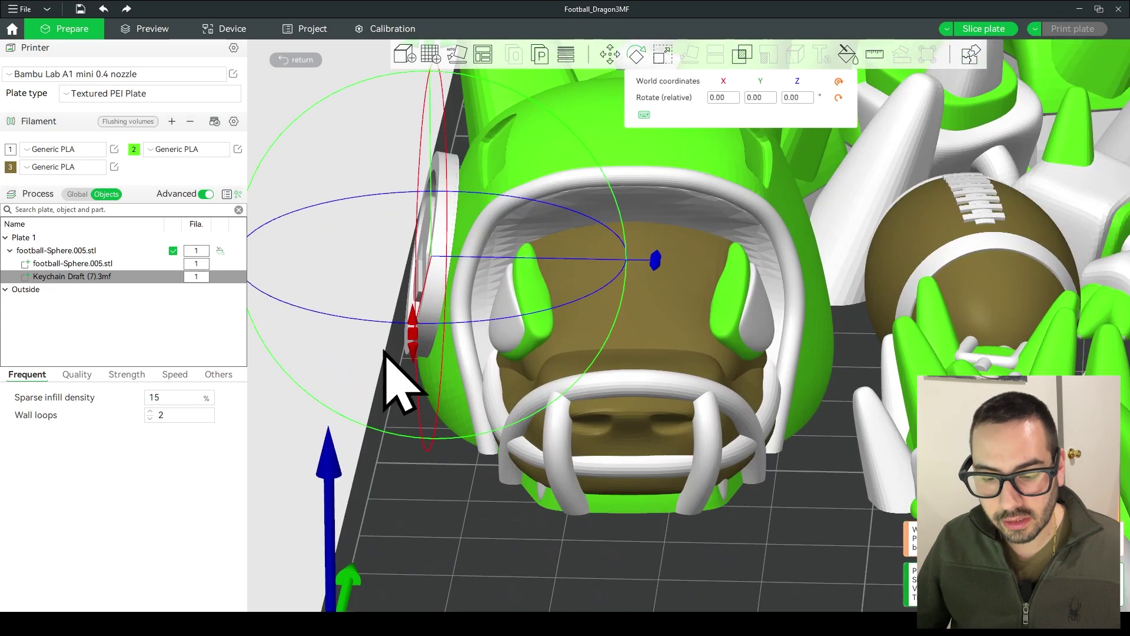
{"action": "scroll", "coordinate": [383, 351], "scroll_direction": "up", "scroll_amount": 1}
{"action": "right_click_drag", "start_coordinate": [384, 351], "coordinate": [433, 440]}
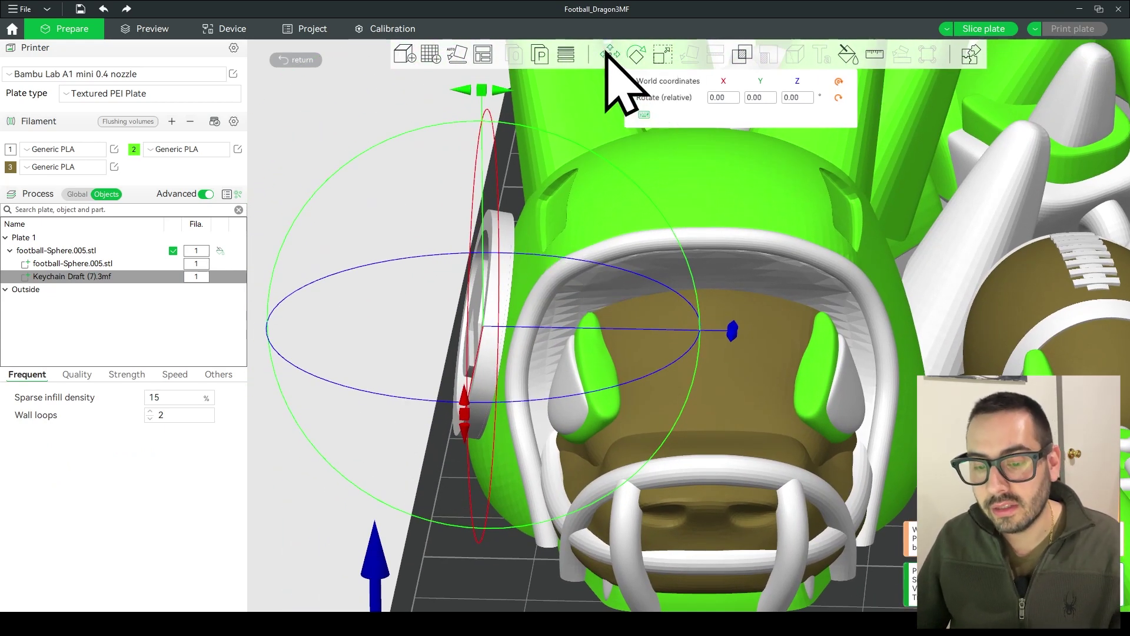
Turn off uniform scaling and set the logo part's Z size to 5 mm
{"action": "left_click", "coordinate": [661, 52]}
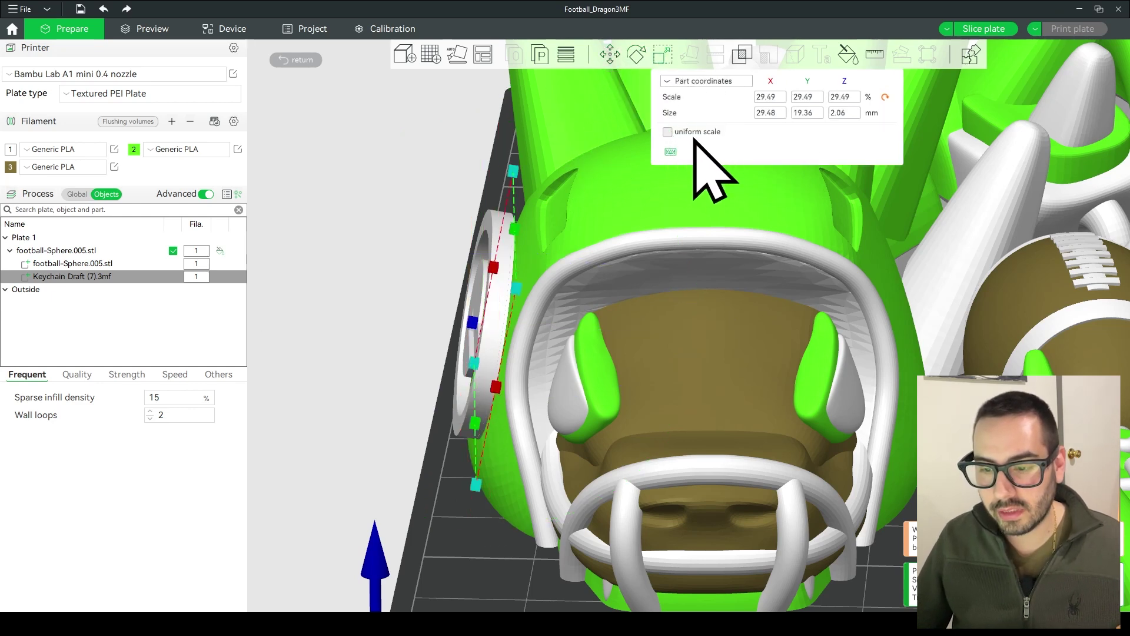
{"action": "left_click", "coordinate": [847, 112]}
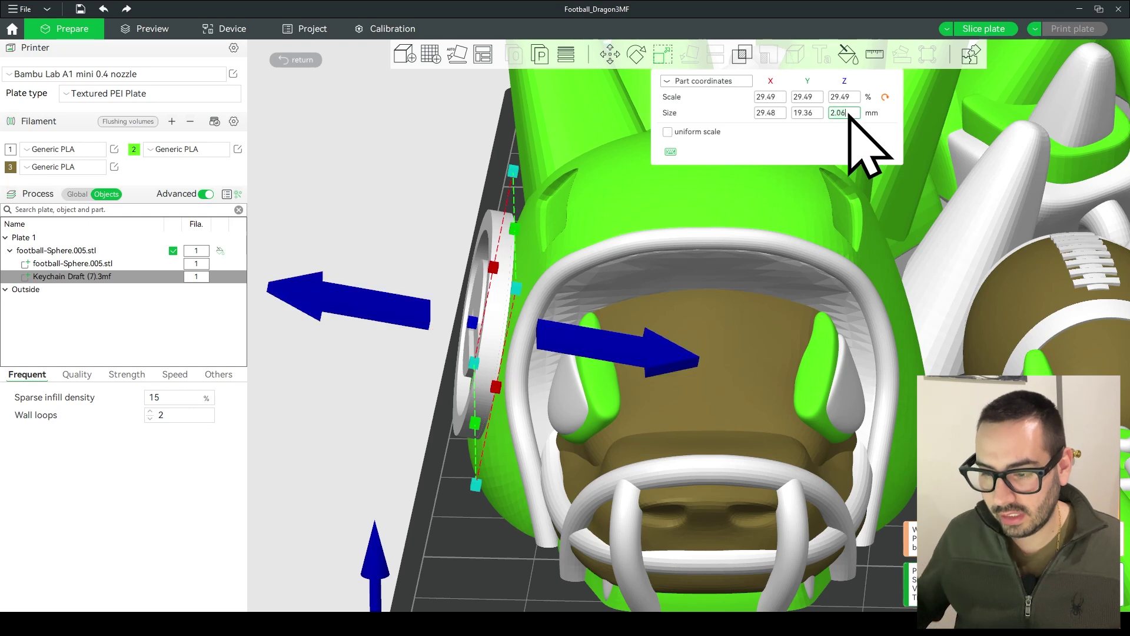
{"action": "type", "text": "5"}
{"action": "key", "text": "Return"}
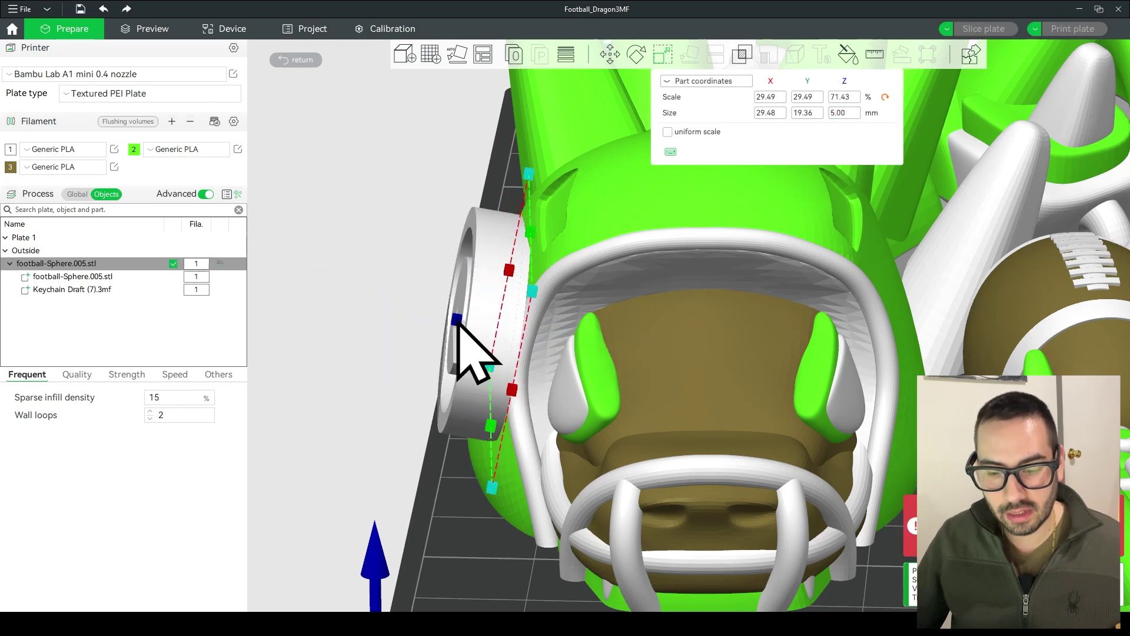
Move the thickened logo inward along X into the helmet's side, to an X position of about -83.8 mm
{"action": "left_click", "coordinate": [610, 54]}
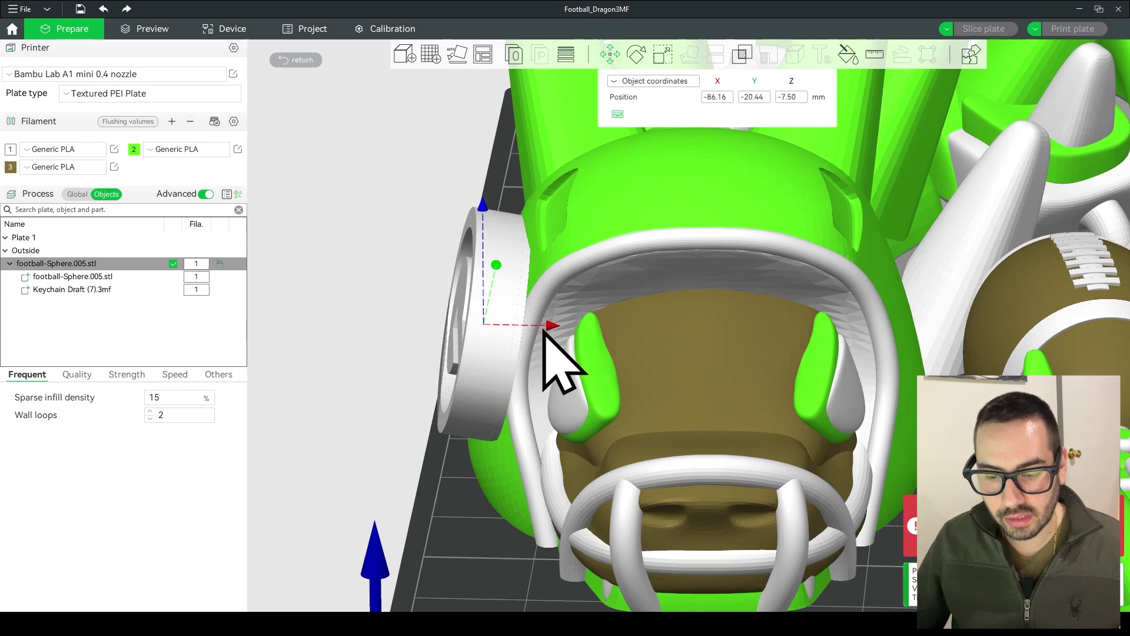
{"action": "left_click_drag", "start_coordinate": [544, 330], "coordinate": [574, 336]}
{"action": "scroll", "coordinate": [400, 347], "scroll_direction": "down", "scroll_amount": 3}
{"action": "left_click_drag", "start_coordinate": [451, 373], "coordinate": [476, 367]}
{"action": "right_click_drag", "start_coordinate": [852, 353], "coordinate": [612, 327]}
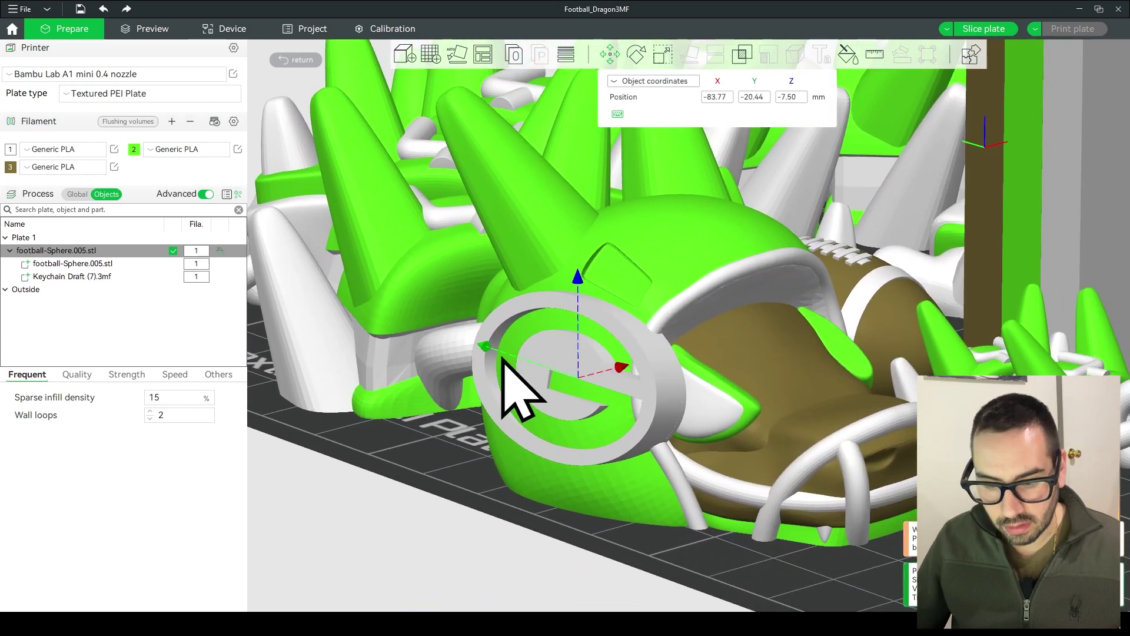
Shift the logo part along Y to about -17.5 mm and scale it down slightly on the helmet's side
{"action": "left_click_drag", "start_coordinate": [484, 347], "coordinate": [453, 339]}
{"action": "left_click", "coordinate": [663, 55]}
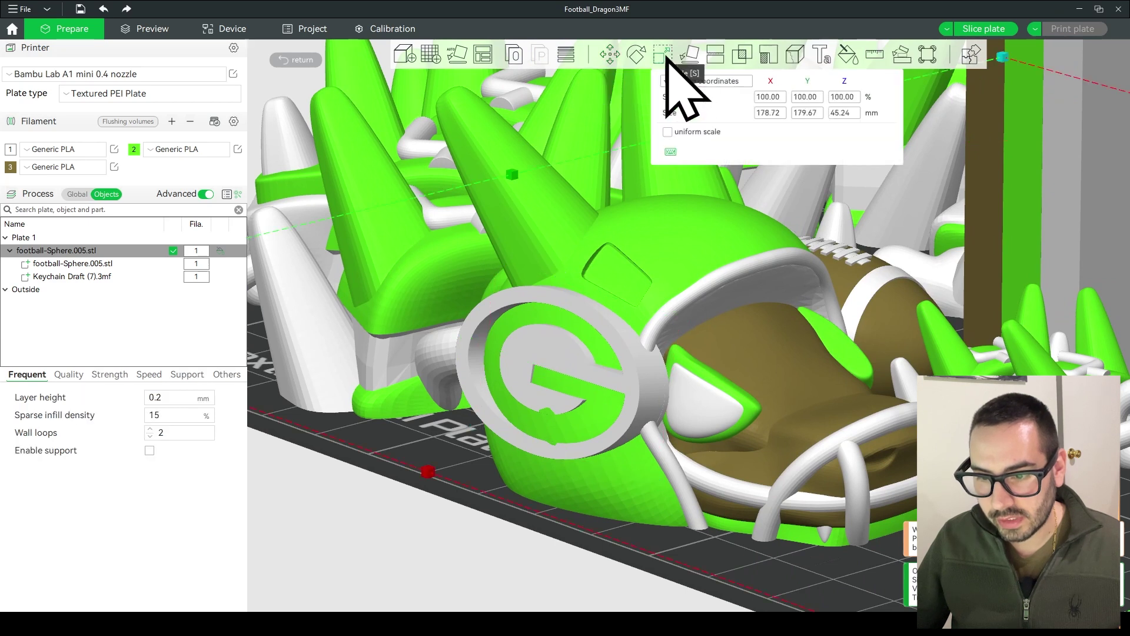
{"action": "left_click", "coordinate": [109, 276]}
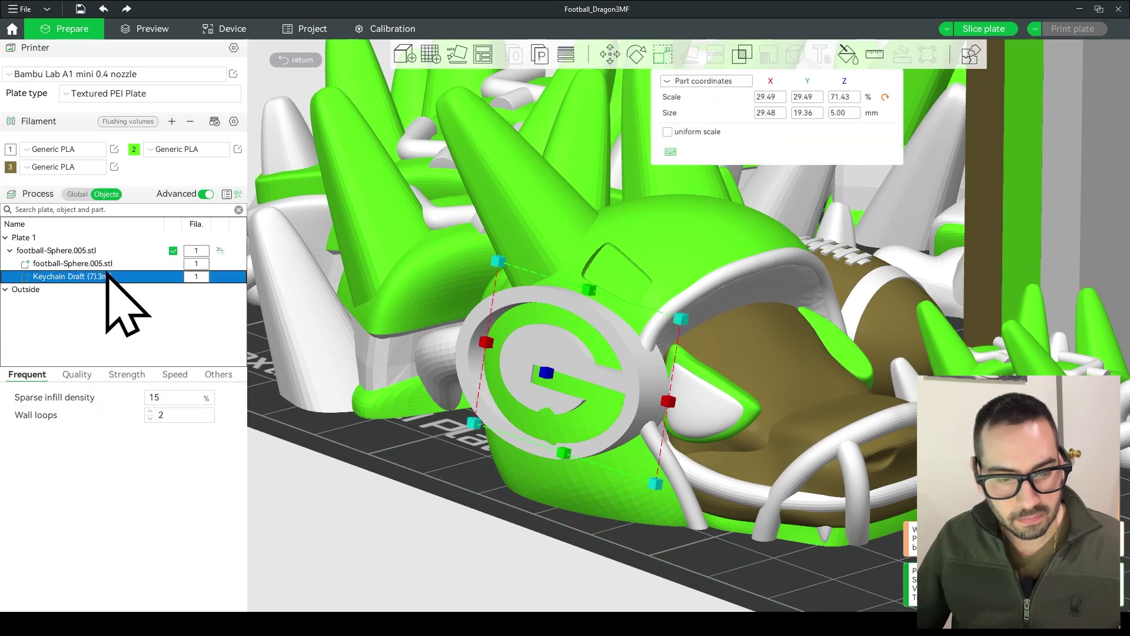
{"action": "left_click_drag", "start_coordinate": [653, 479], "coordinate": [630, 455]}
Move the reduced logo part outward along X to about -84.8 mm so it stands out from the helmet's side
{"action": "left_click", "coordinate": [615, 58]}
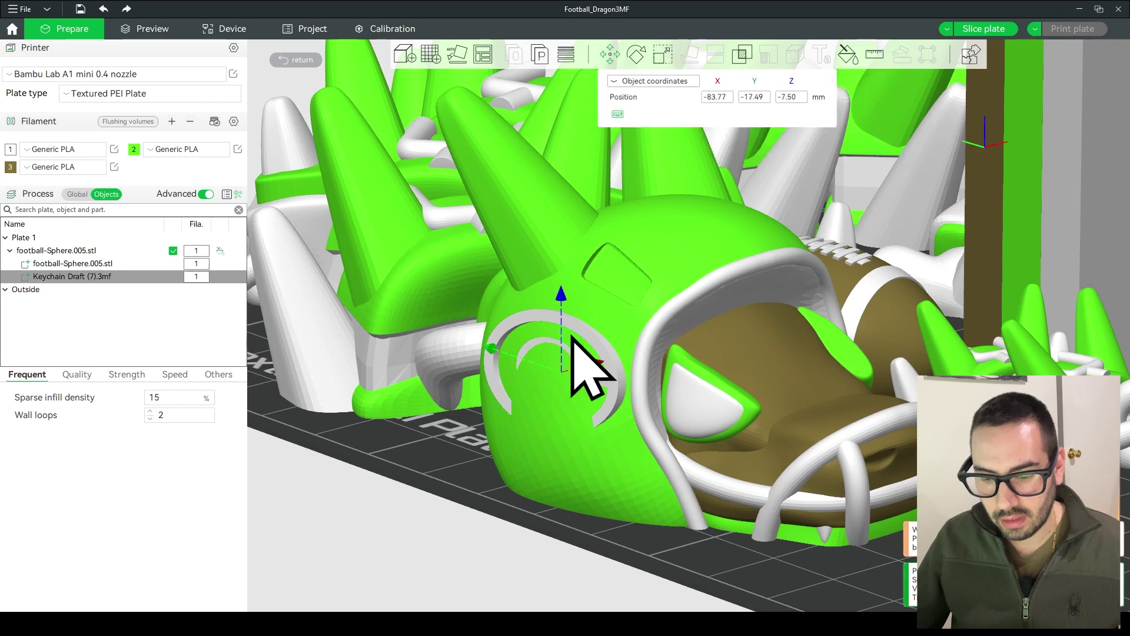
{"action": "left_click_drag", "start_coordinate": [595, 365], "coordinate": [582, 363]}
{"action": "left_click_drag", "start_coordinate": [580, 385], "coordinate": [416, 453]}
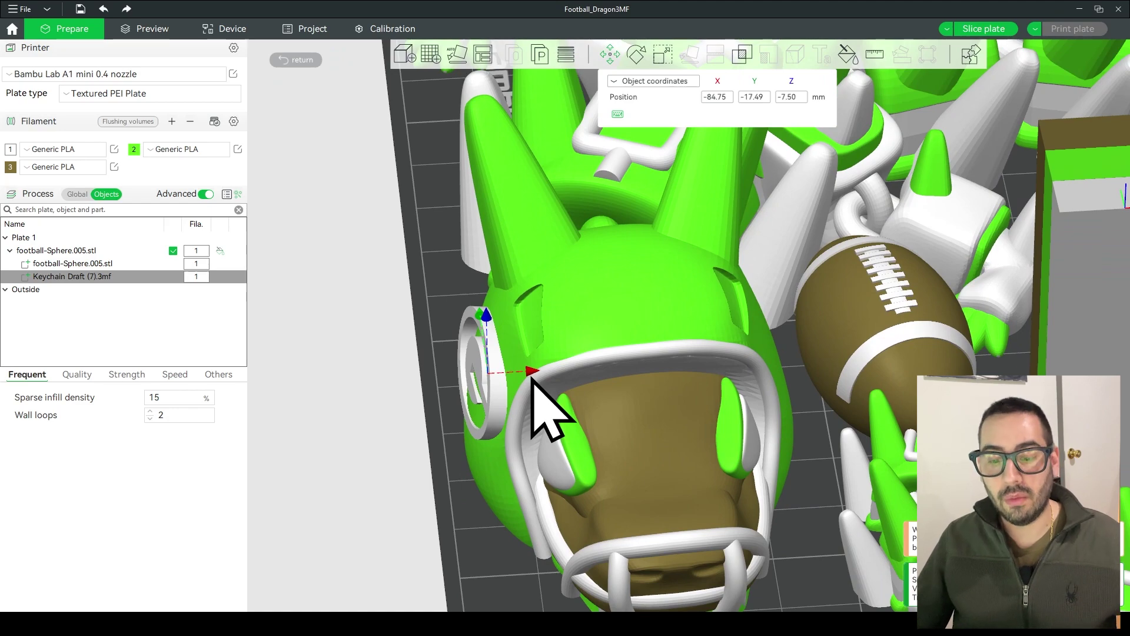
{"action": "left_click_drag", "start_coordinate": [404, 416], "coordinate": [411, 403]}
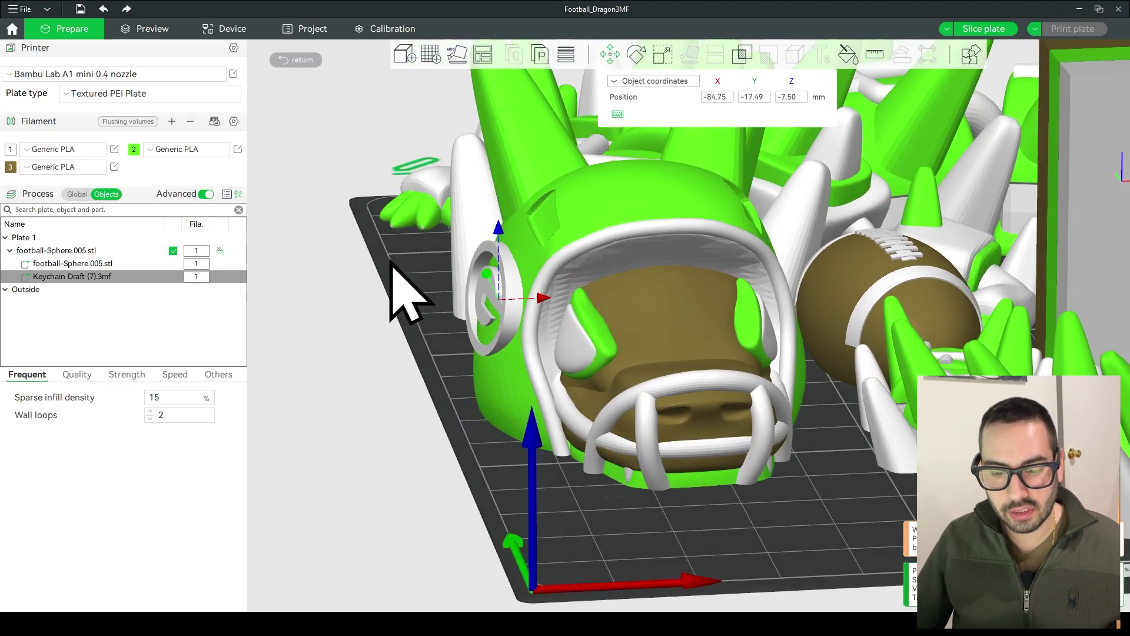
{"action": "mouse_move", "coordinate": [390, 262]}
{"action": "left_mouse_down"}
{"action": "mouse_move", "coordinate": [386, 277]}
{"action": "mouse_move", "coordinate": [398, 265]}
{"action": "mouse_move", "coordinate": [387, 263]}
{"action": "left_mouse_up"}
{"action": "right_click_drag", "start_coordinate": [412, 253], "coordinate": [319, 373]}
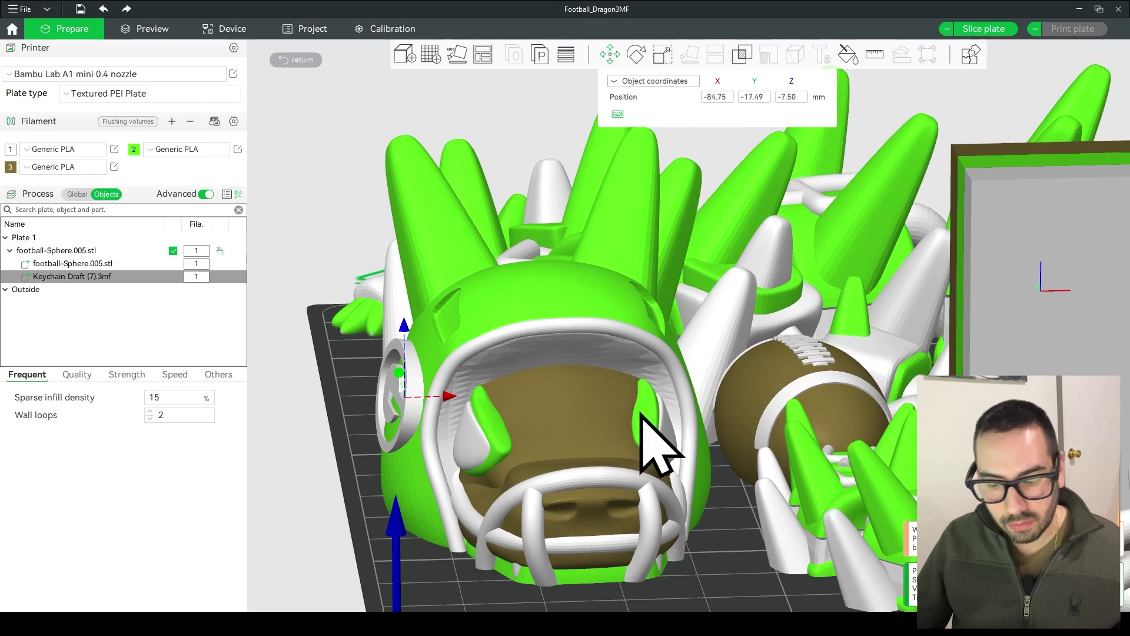
{"action": "left_click_drag", "start_coordinate": [716, 518], "coordinate": [727, 449]}
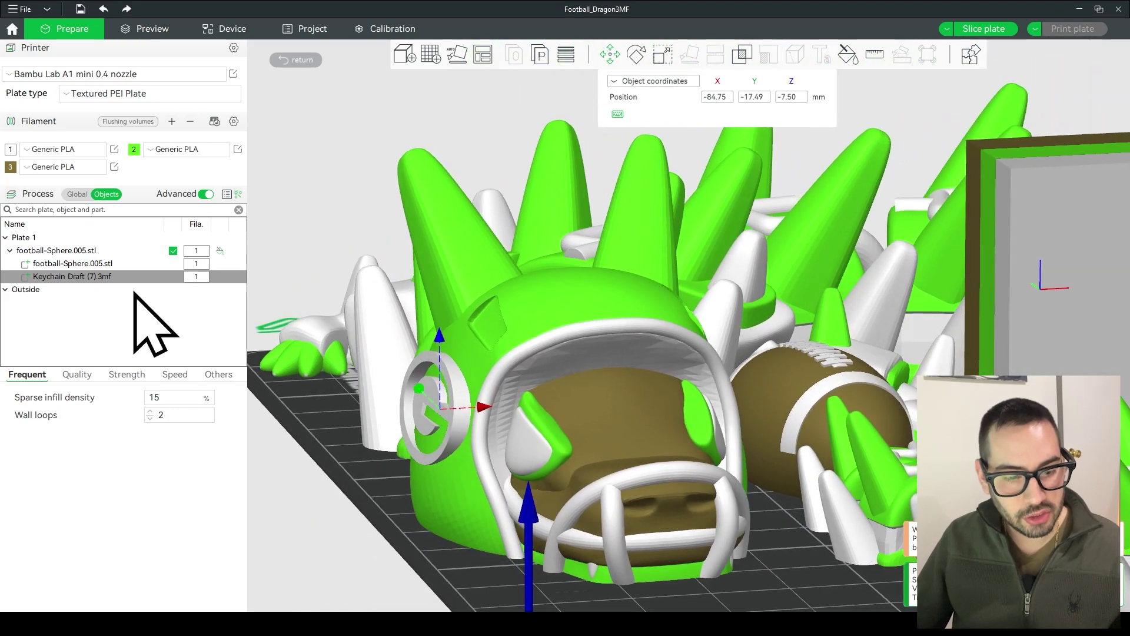
Duplicate the Keychain Draft (7).3mf part and move the copy along X to about -48.2 mm, on the helmet's opposite side
{"action": "left_click", "coordinate": [89, 276]}
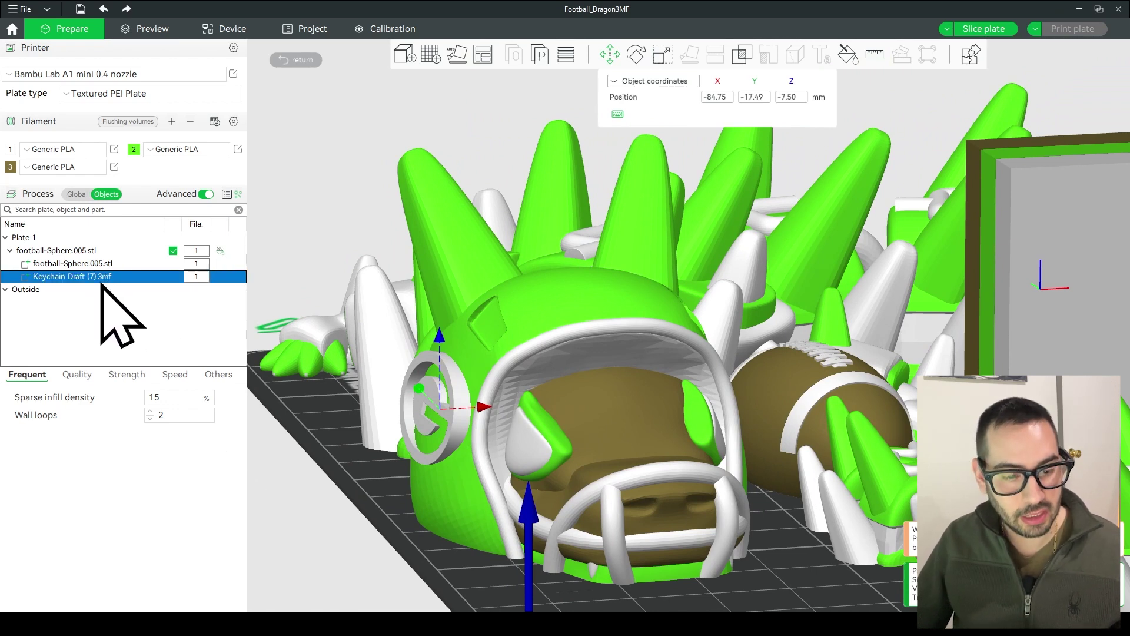
{"action": "key", "text": "ctrl+v"}
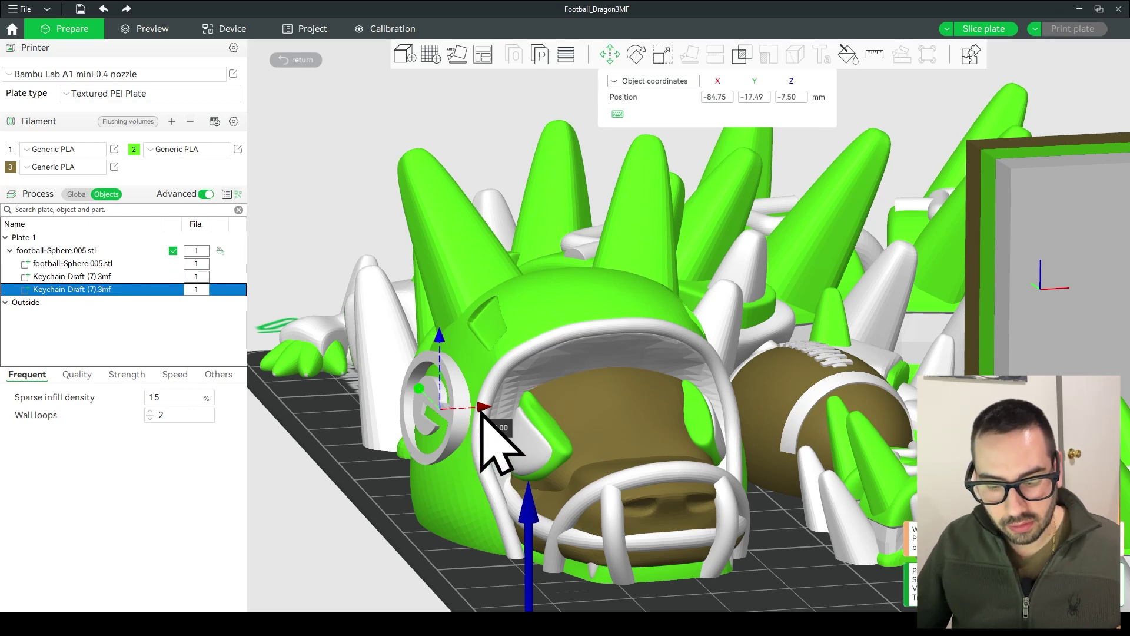
{"action": "left_click_drag", "start_coordinate": [481, 412], "coordinate": [777, 403]}
{"action": "left_click_drag", "start_coordinate": [770, 500], "coordinate": [728, 495]}
{"action": "scroll", "coordinate": [729, 483], "scroll_direction": "up", "scroll_amount": 3}
{"action": "right_click_drag", "start_coordinate": [718, 375], "coordinate": [656, 403]}
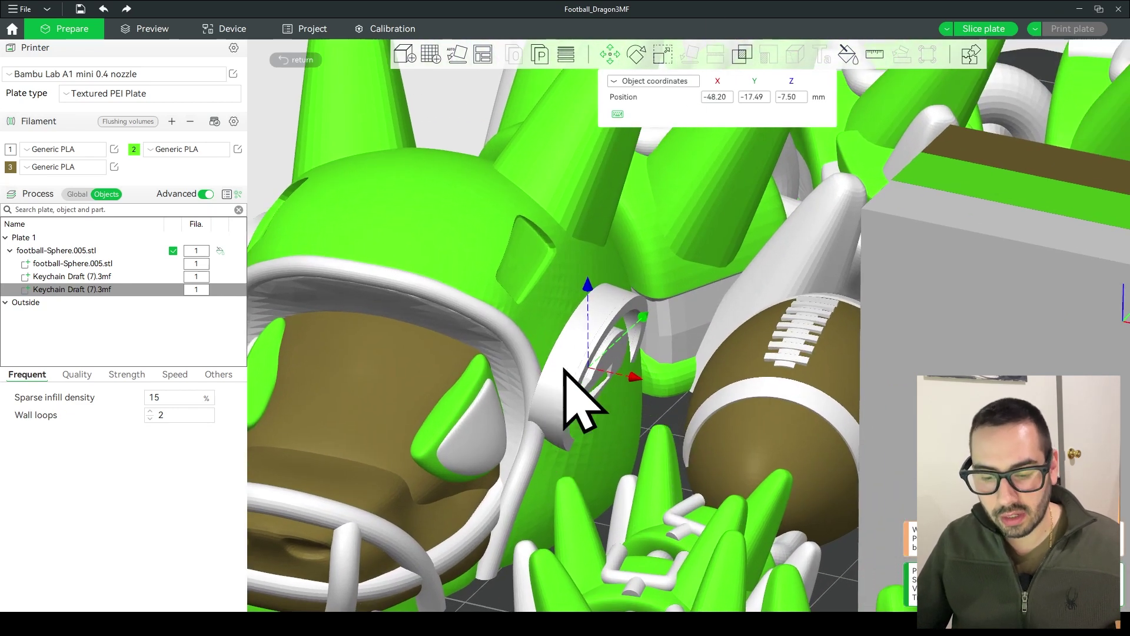
Mirror the copied logo part along the X axis and then along the Y axis
{"action": "right_click", "coordinate": [124, 289]}
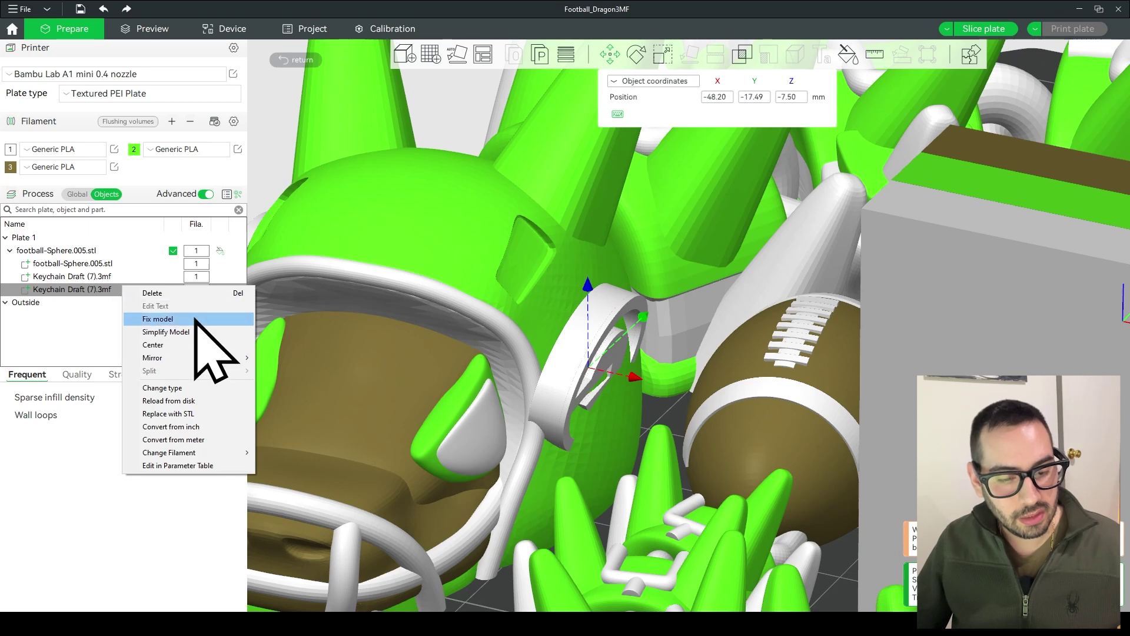
{"action": "mouse_move", "coordinate": [200, 359]}
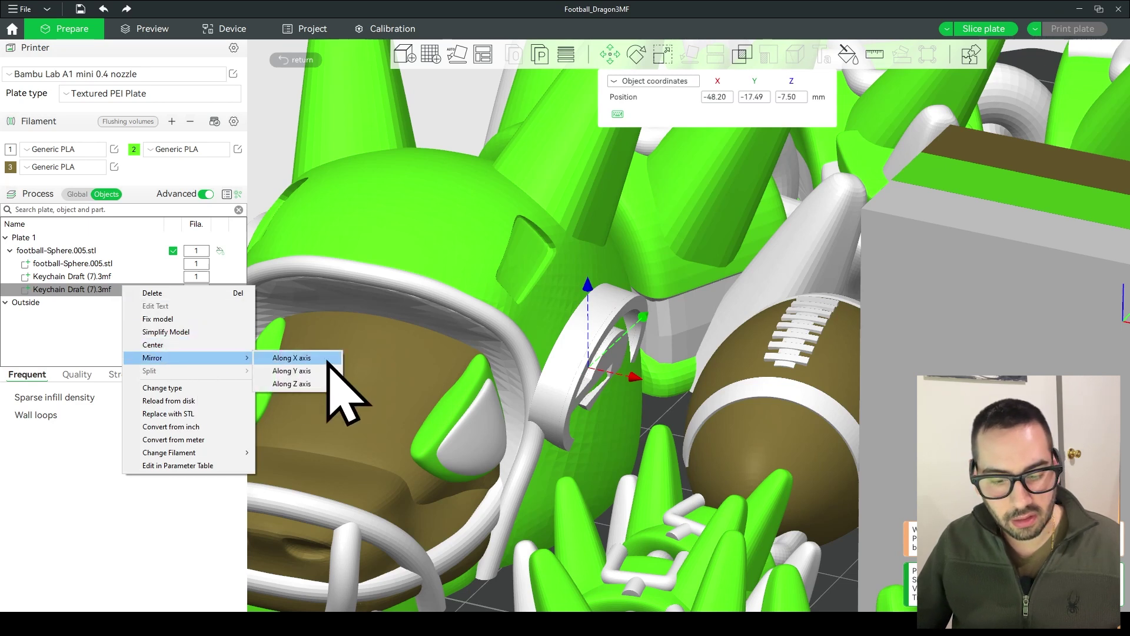
{"action": "left_click", "coordinate": [301, 358]}
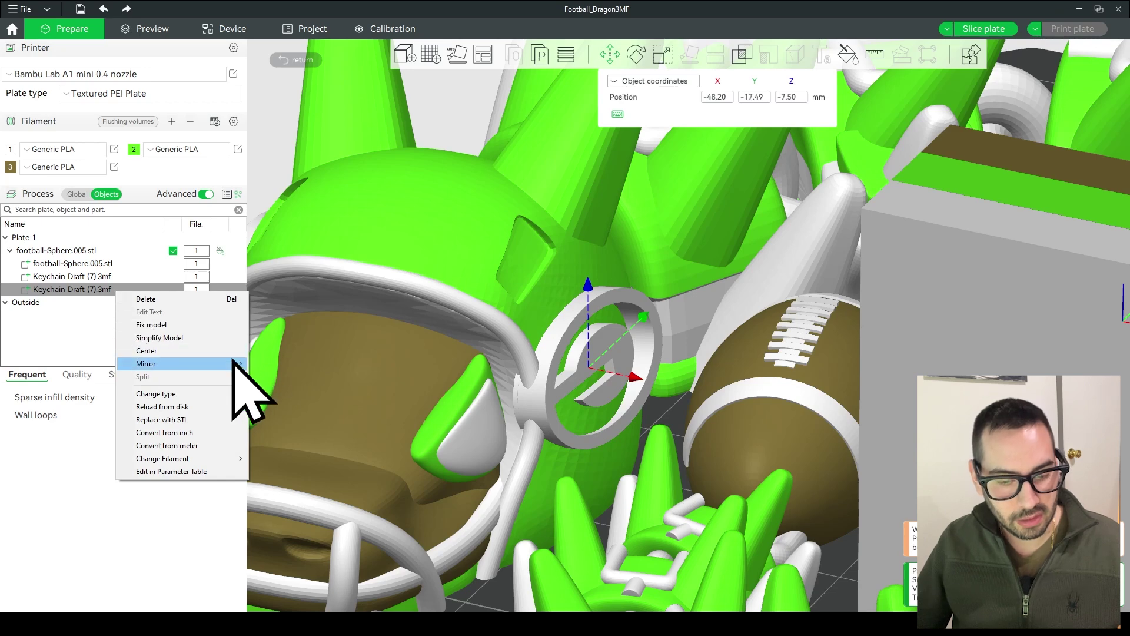
{"action": "mouse_move", "coordinate": [236, 363]}
{"action": "left_click", "coordinate": [303, 376]}
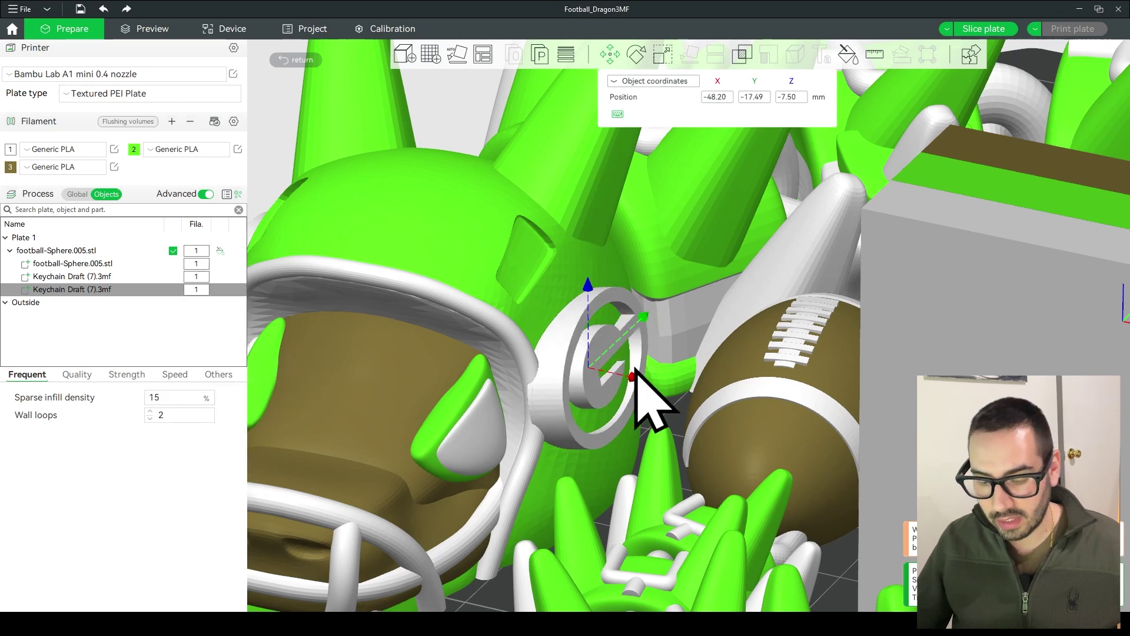
Position the mirrored logo copy against the helmet's side at about X -49.0 and Y -14.4 mm
{"action": "scroll", "coordinate": [638, 405], "scroll_direction": "up", "scroll_amount": 2}
{"action": "left_click_drag", "start_coordinate": [646, 406], "coordinate": [644, 406]}
{"action": "right_click_drag", "start_coordinate": [587, 320], "coordinate": [501, 342]}
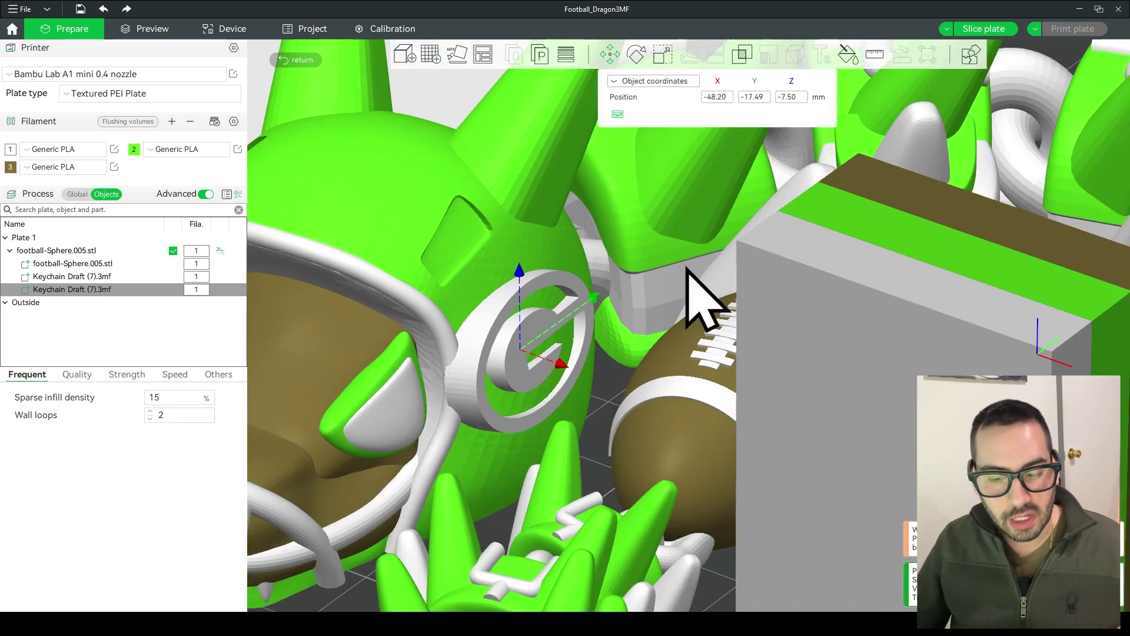
{"action": "left_click_drag", "start_coordinate": [618, 373], "coordinate": [608, 378]}
{"action": "scroll", "coordinate": [531, 352], "scroll_direction": "down", "scroll_amount": 2}
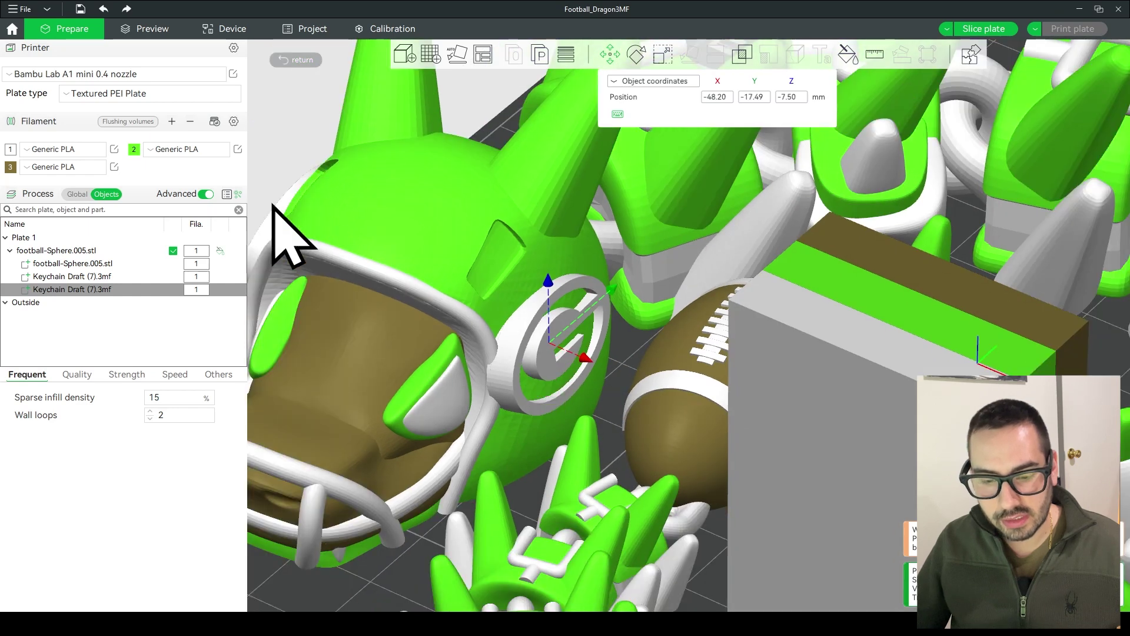
{"action": "scroll", "coordinate": [630, 356], "scroll_direction": "up", "scroll_amount": 2}
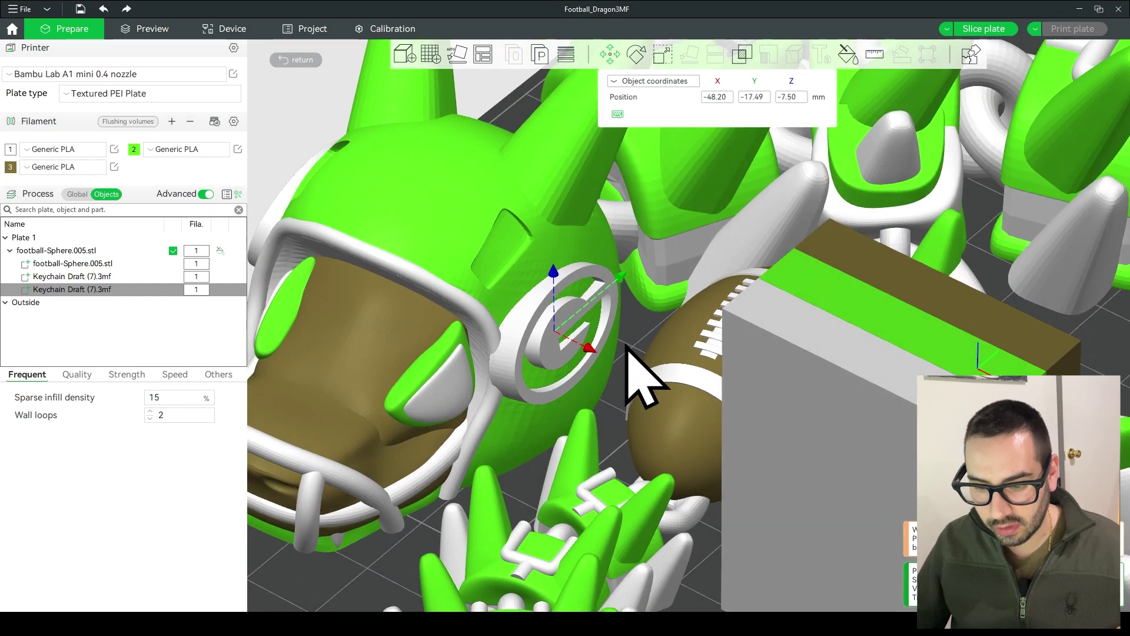
{"action": "left_click_drag", "start_coordinate": [614, 271], "coordinate": [646, 263]}
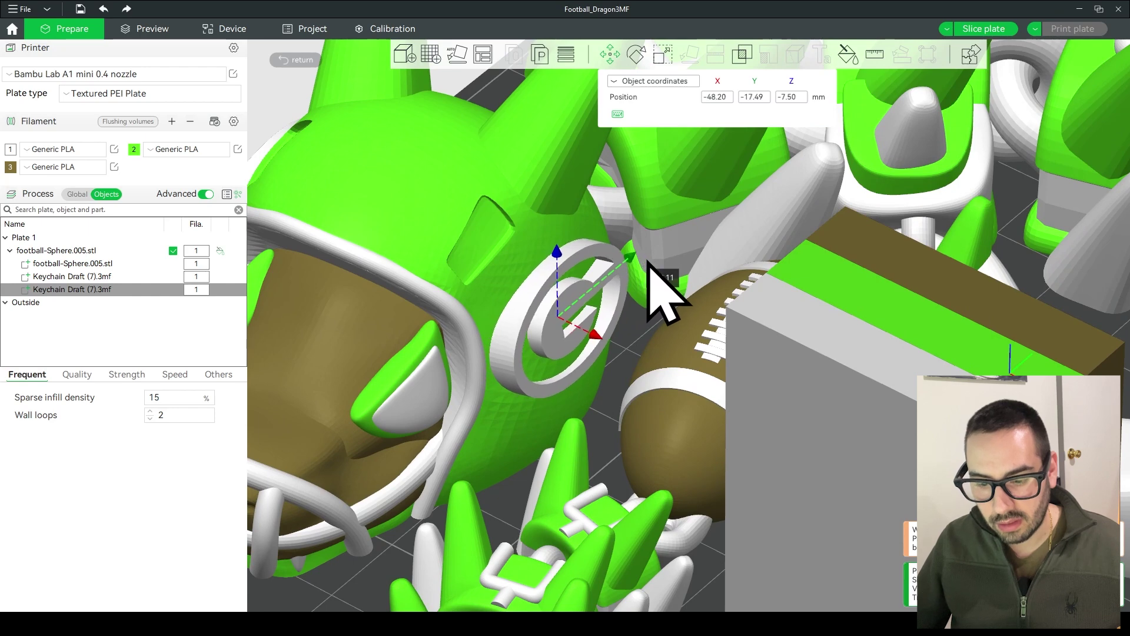
{"action": "left_click_drag", "start_coordinate": [595, 334], "coordinate": [588, 326]}
{"action": "left_click_drag", "start_coordinate": [533, 395], "coordinate": [575, 386]}
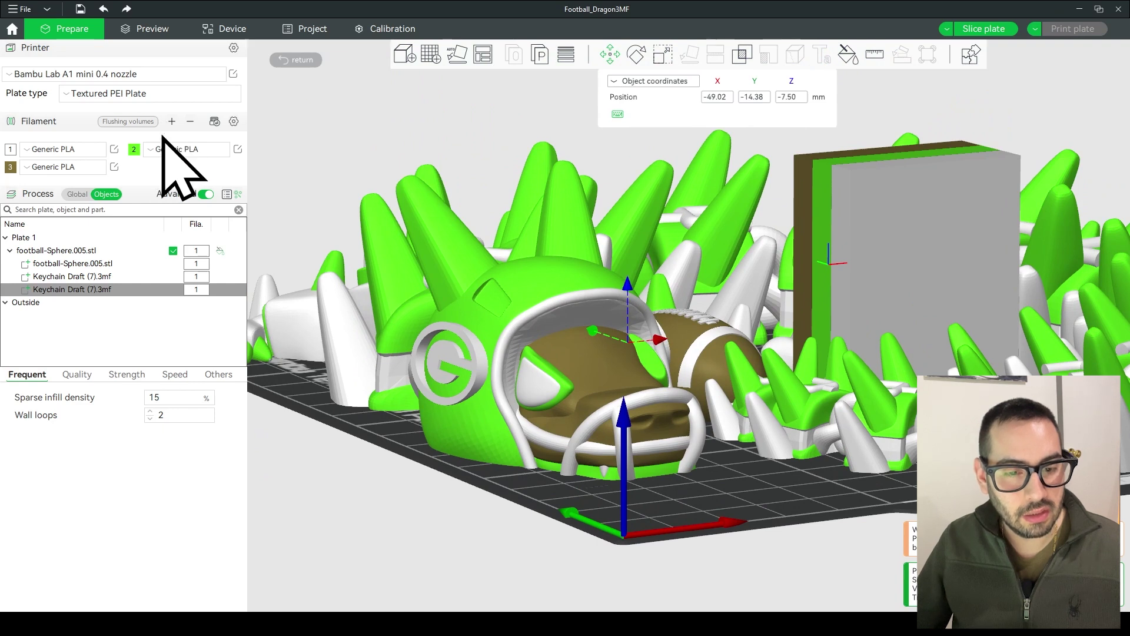
Add a fourth filament and assign the yellow filament 4 to the mirrored logo copy
{"action": "left_click", "coordinate": [171, 121]}
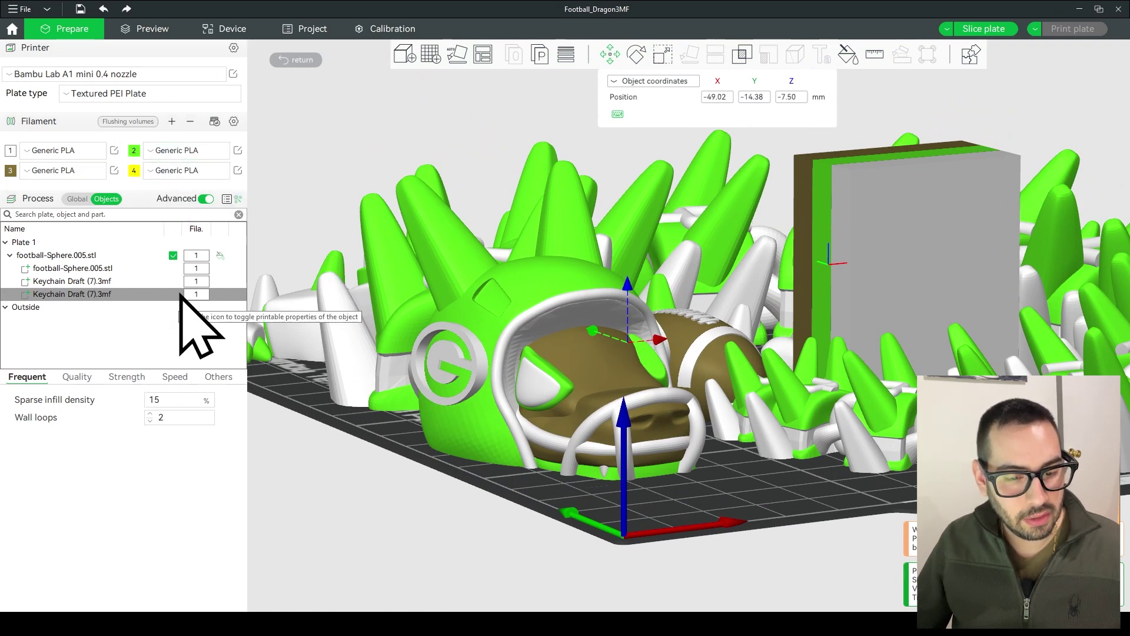
{"action": "right_click", "coordinate": [147, 295]}
{"action": "mouse_move", "coordinate": [247, 461]}
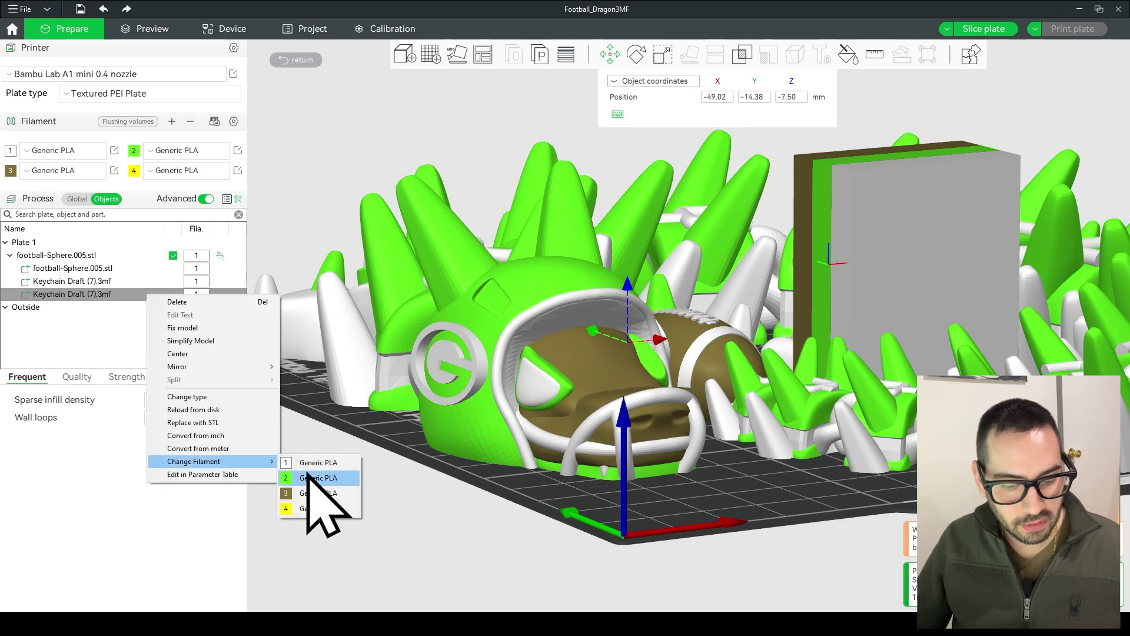
{"action": "left_click", "coordinate": [318, 508]}
{"action": "left_click_drag", "start_coordinate": [396, 505], "coordinate": [518, 400]}
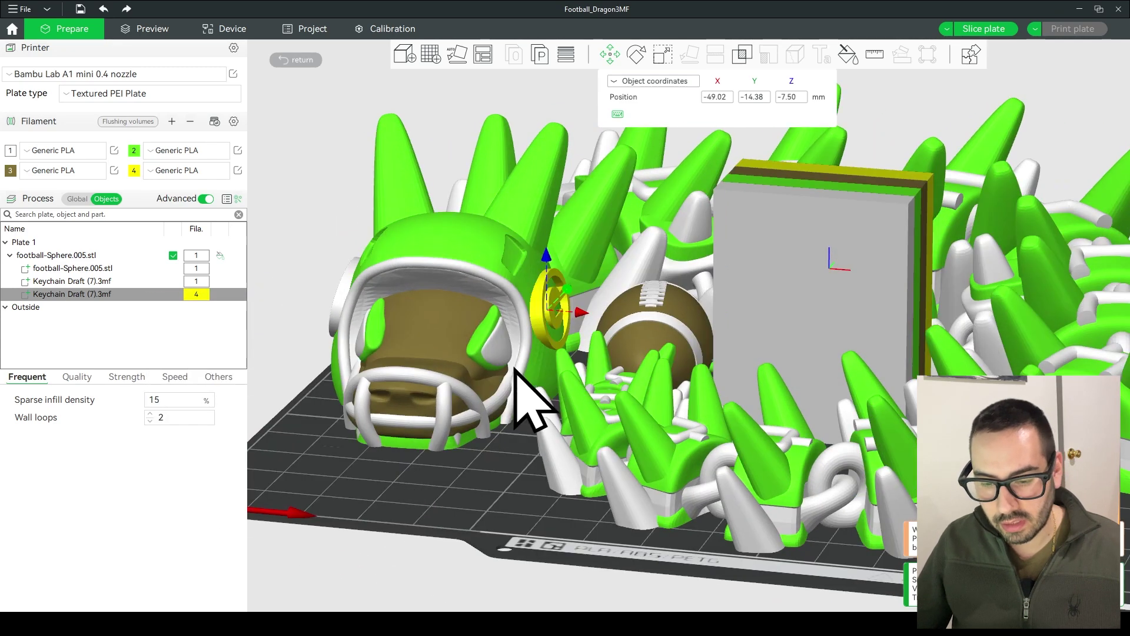
{"action": "left_click_drag", "start_coordinate": [259, 439], "coordinate": [398, 403]}
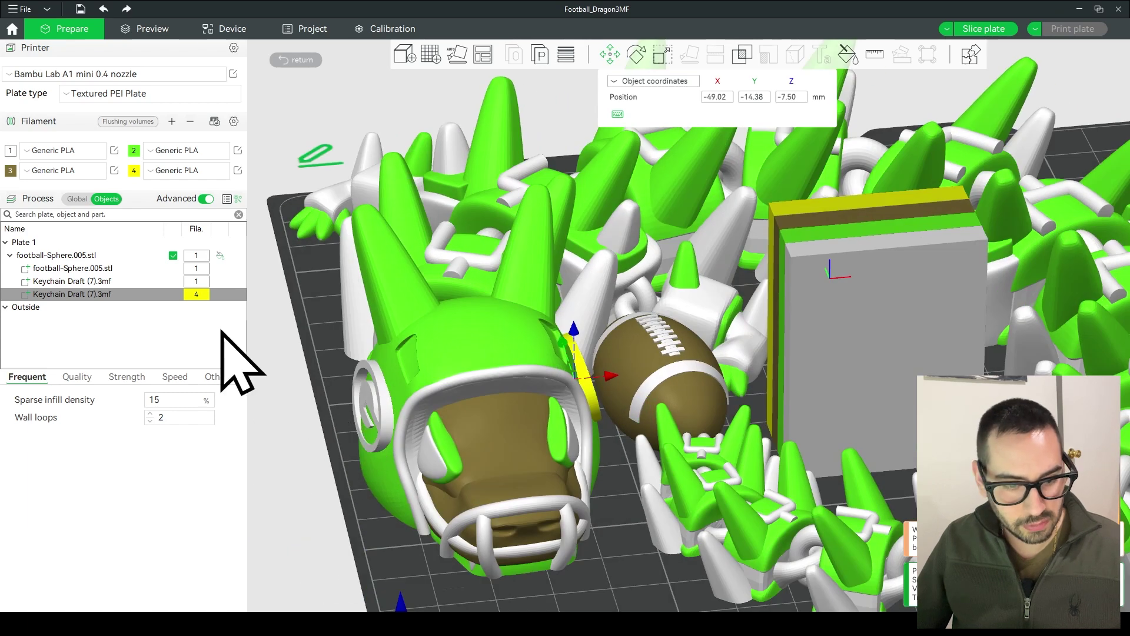
Assign the yellow filament 4 to the original Keychain Draft (7).3mf logo part as well
{"action": "left_click", "coordinate": [92, 281]}
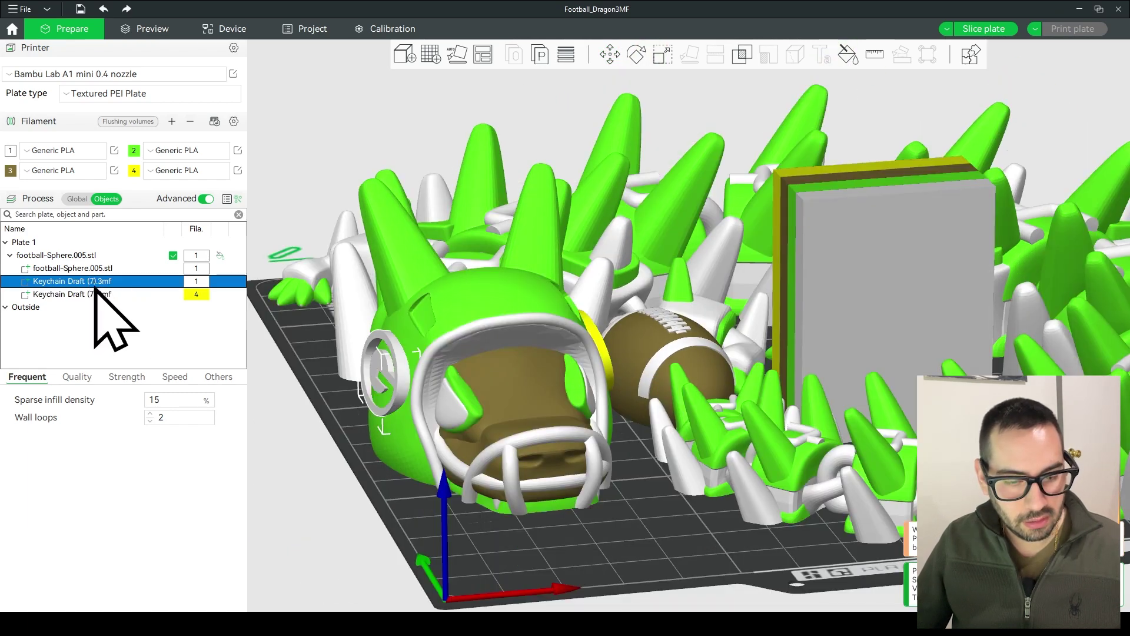
{"action": "right_click", "coordinate": [96, 285]}
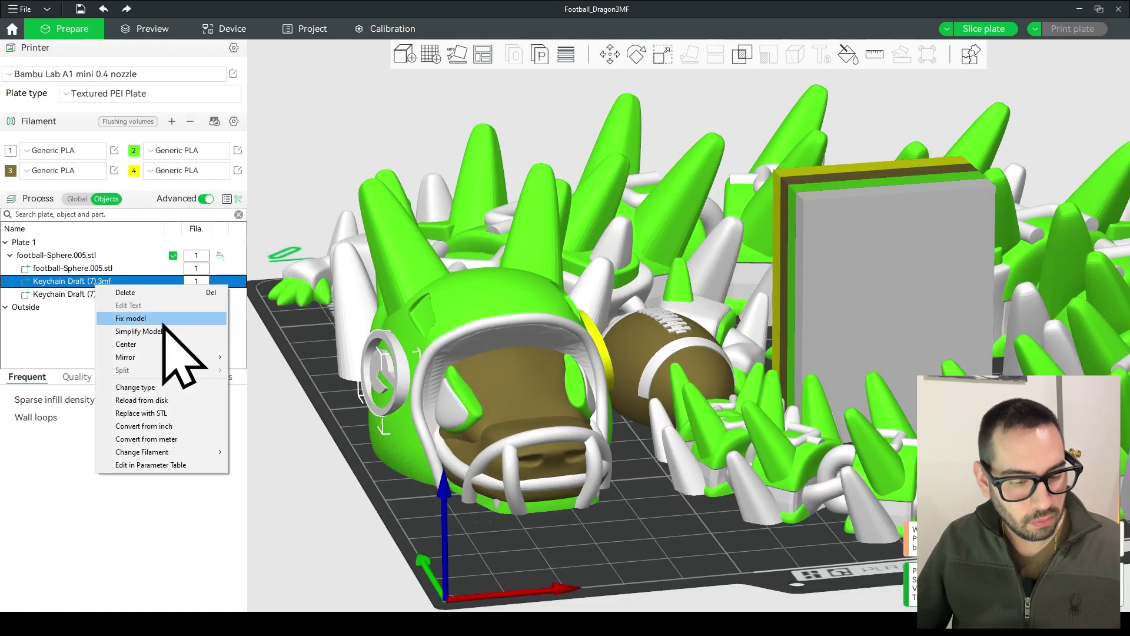
{"action": "mouse_move", "coordinate": [206, 452]}
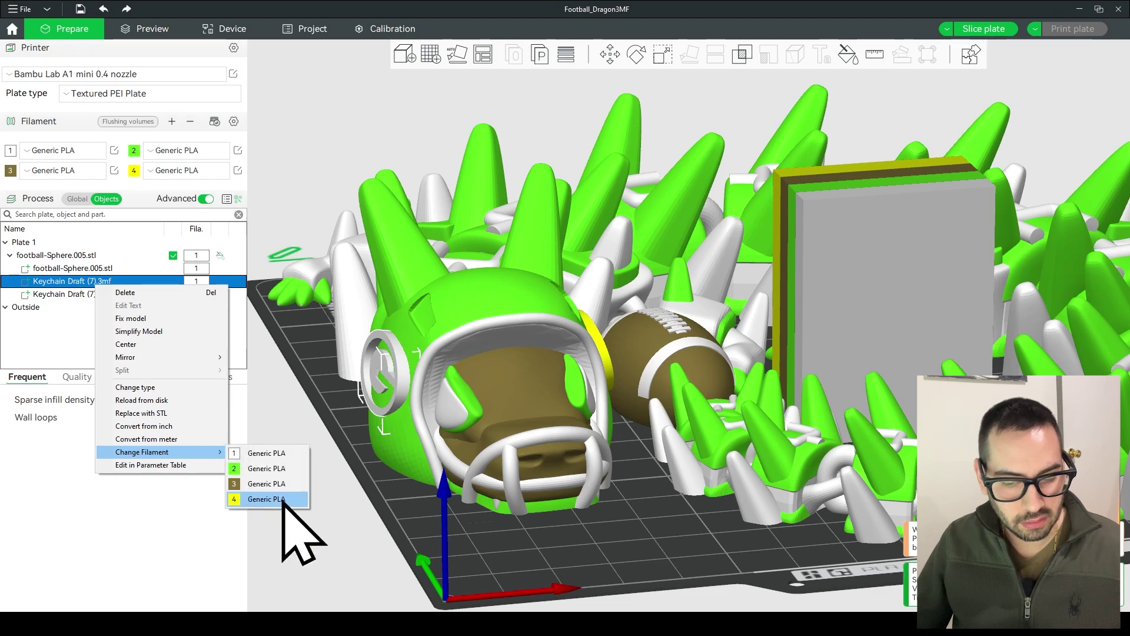
{"action": "left_click", "coordinate": [266, 498]}
{"action": "scroll", "coordinate": [371, 484], "scroll_direction": "down", "scroll_amount": 3}
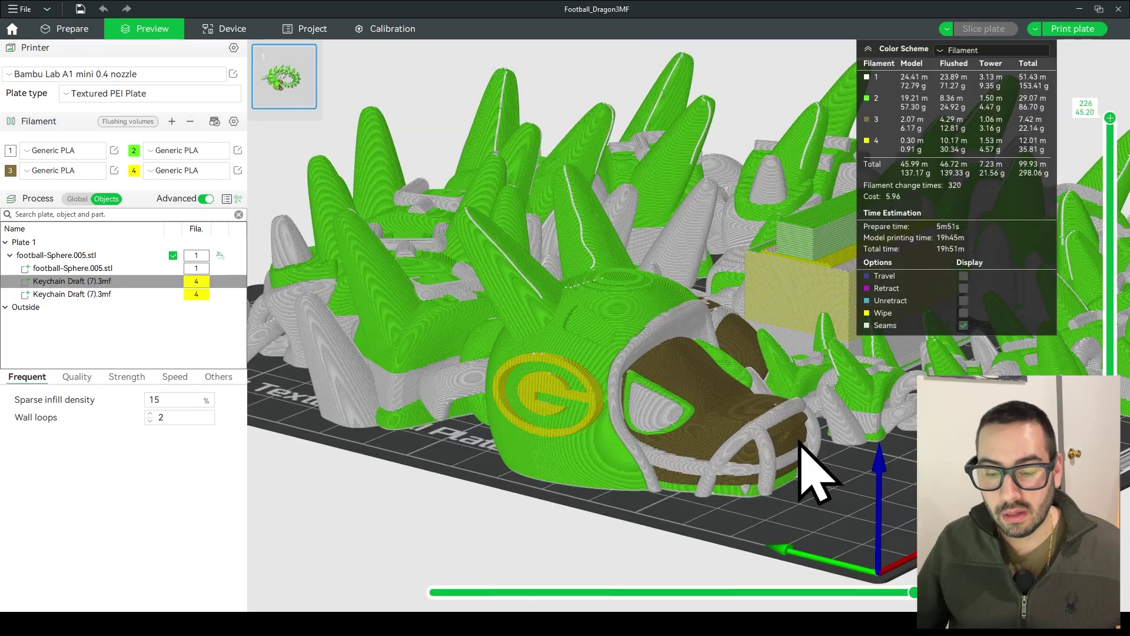
Examine the logo on the helmet's side in the sliced preview from several angles
{"action": "left_click_drag", "start_coordinate": [492, 434], "coordinate": [432, 453]}
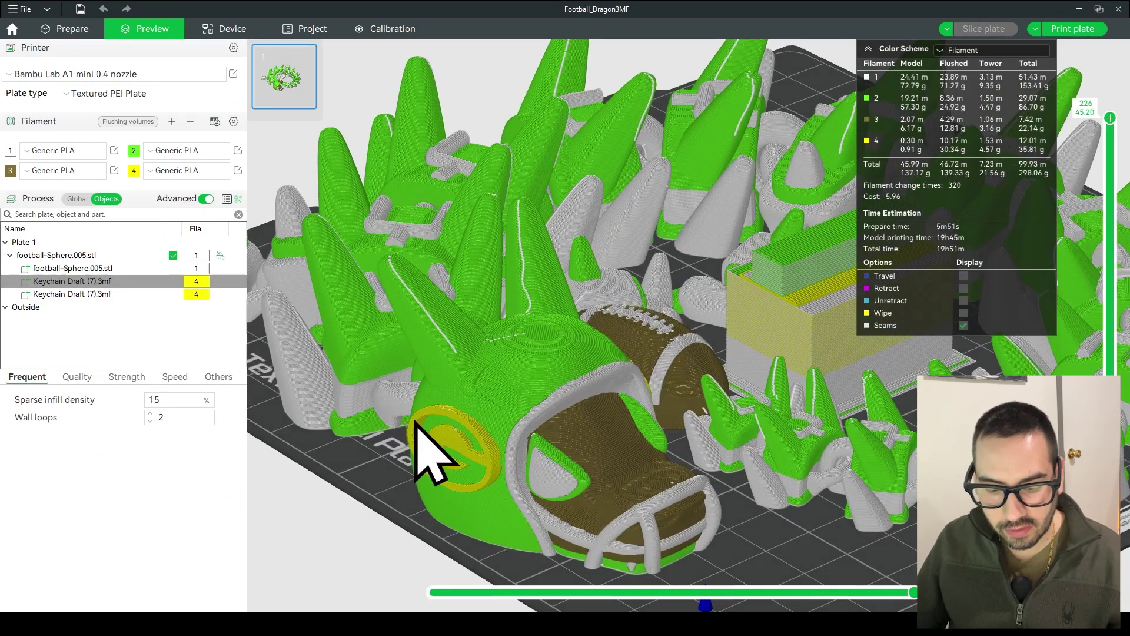
{"action": "left_click_drag", "start_coordinate": [651, 247], "coordinate": [612, 328]}
{"action": "mouse_move", "coordinate": [775, 477]}
{"action": "left_mouse_down"}
{"action": "mouse_move", "coordinate": [774, 466]}
{"action": "mouse_move", "coordinate": [787, 475]}
{"action": "left_mouse_up"}
{"action": "scroll", "coordinate": [702, 412], "scroll_direction": "up", "scroll_amount": 5}
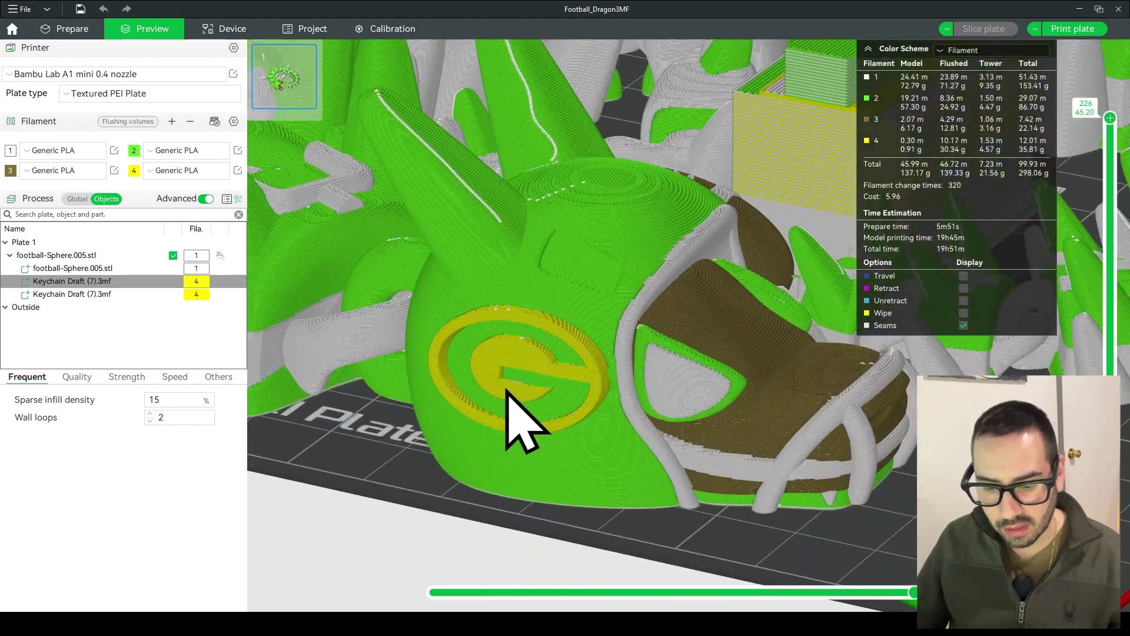
{"action": "right_click_drag", "start_coordinate": [506, 390], "coordinate": [531, 372]}
{"action": "left_click_drag", "start_coordinate": [406, 411], "coordinate": [424, 290]}
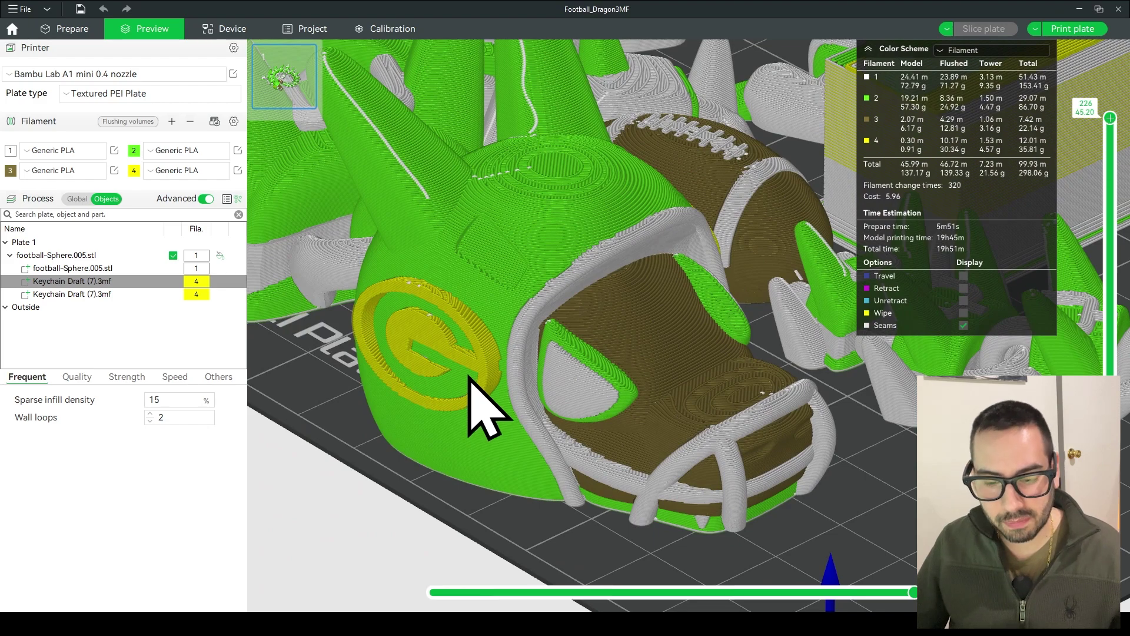
{"action": "left_click_drag", "start_coordinate": [313, 364], "coordinate": [301, 369]}
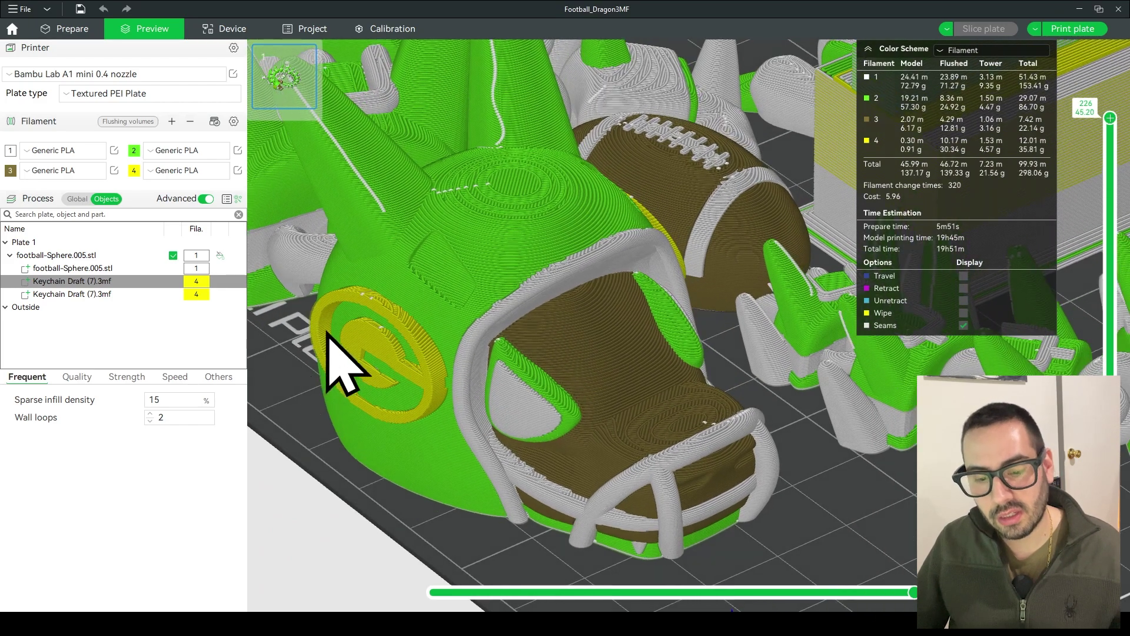
{"action": "right_click_drag", "start_coordinate": [326, 329], "coordinate": [457, 334]}
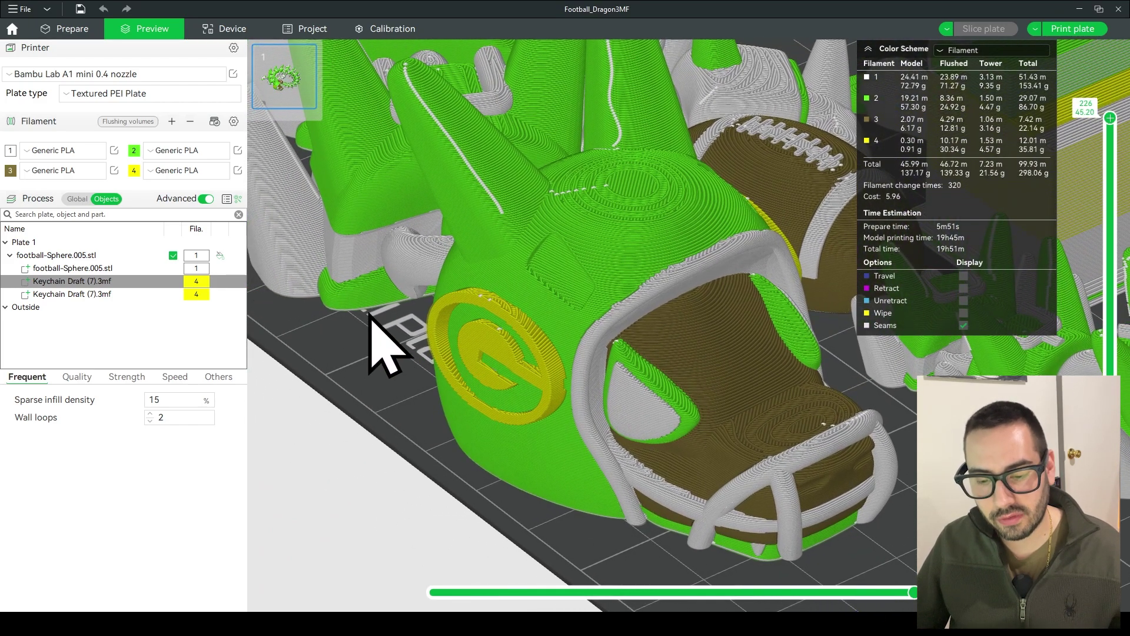